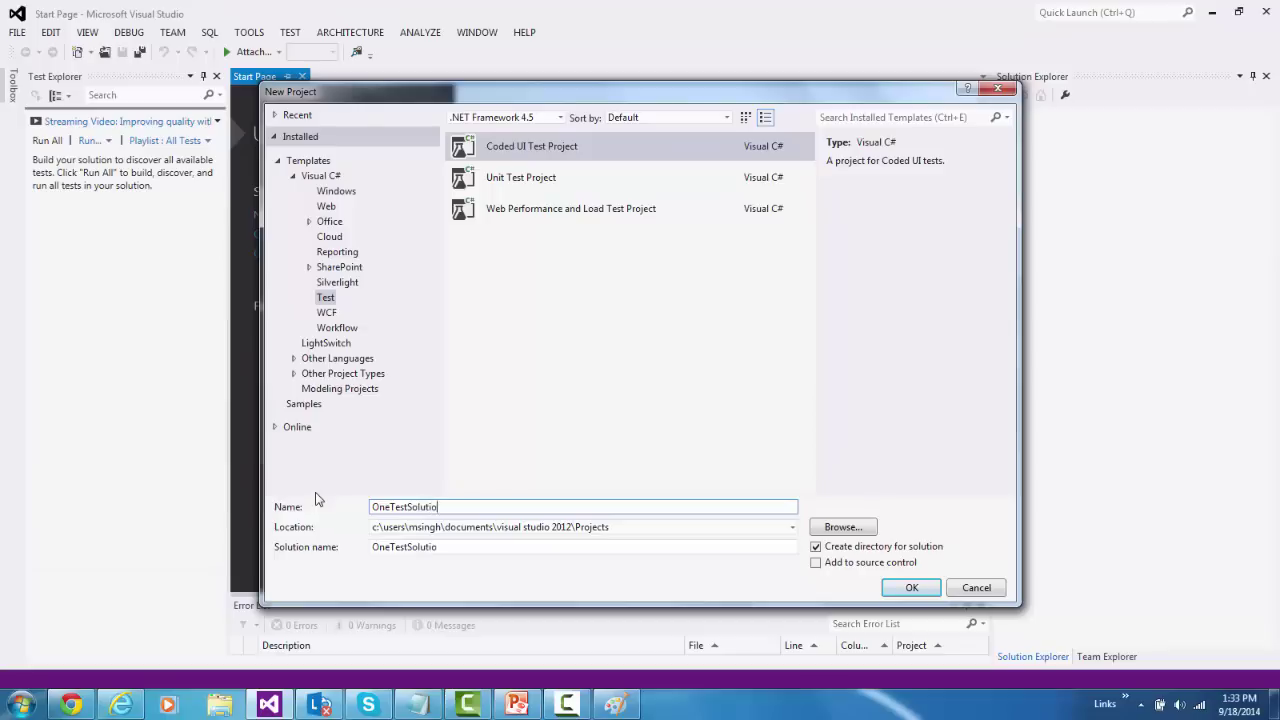
{"action": "left_click", "coordinate": [320, 178]}
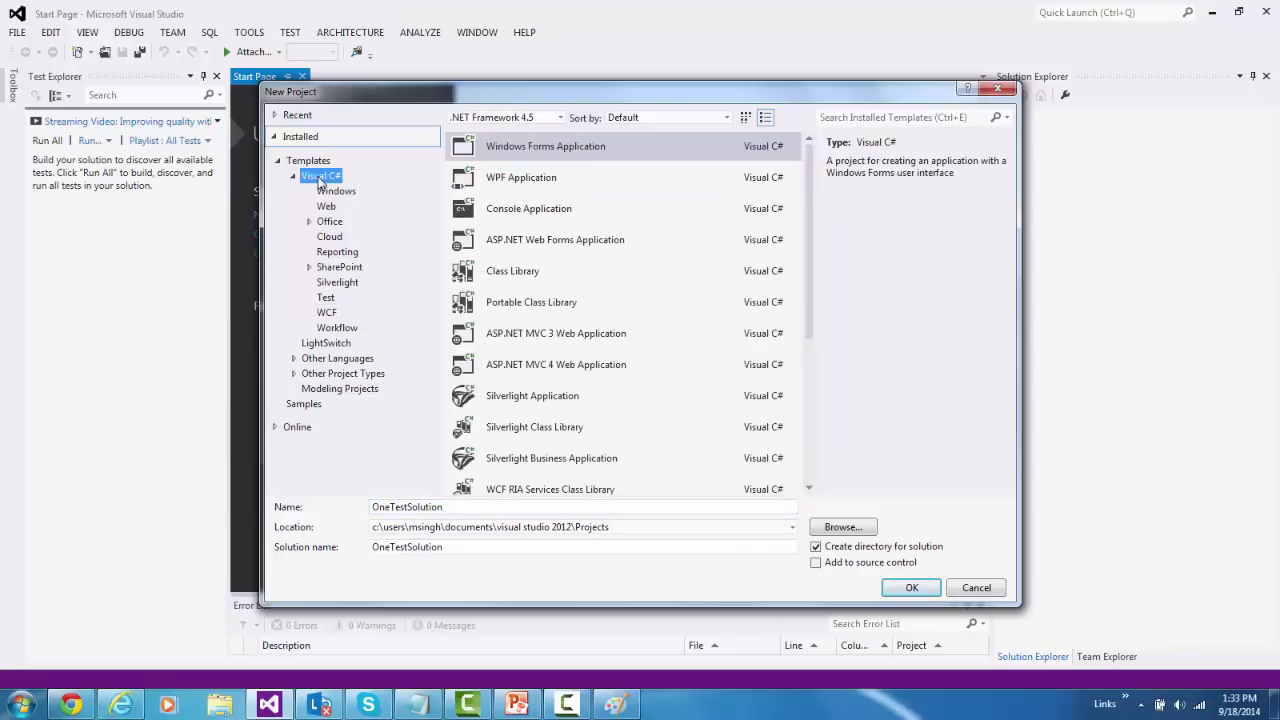
{"action": "left_click", "coordinate": [540, 146]}
{"action": "key", "text": "Down"}
{"action": "key", "text": "Down"}
{"action": "key", "text": "Down"}
{"action": "key", "text": "Down"}
{"action": "key", "text": "Down"}
{"action": "key", "text": "Down"}
{"action": "key", "text": "Down"}
{"action": "key", "text": "Down"}
{"action": "key", "text": "Down"}
{"action": "key", "text": "Down"}
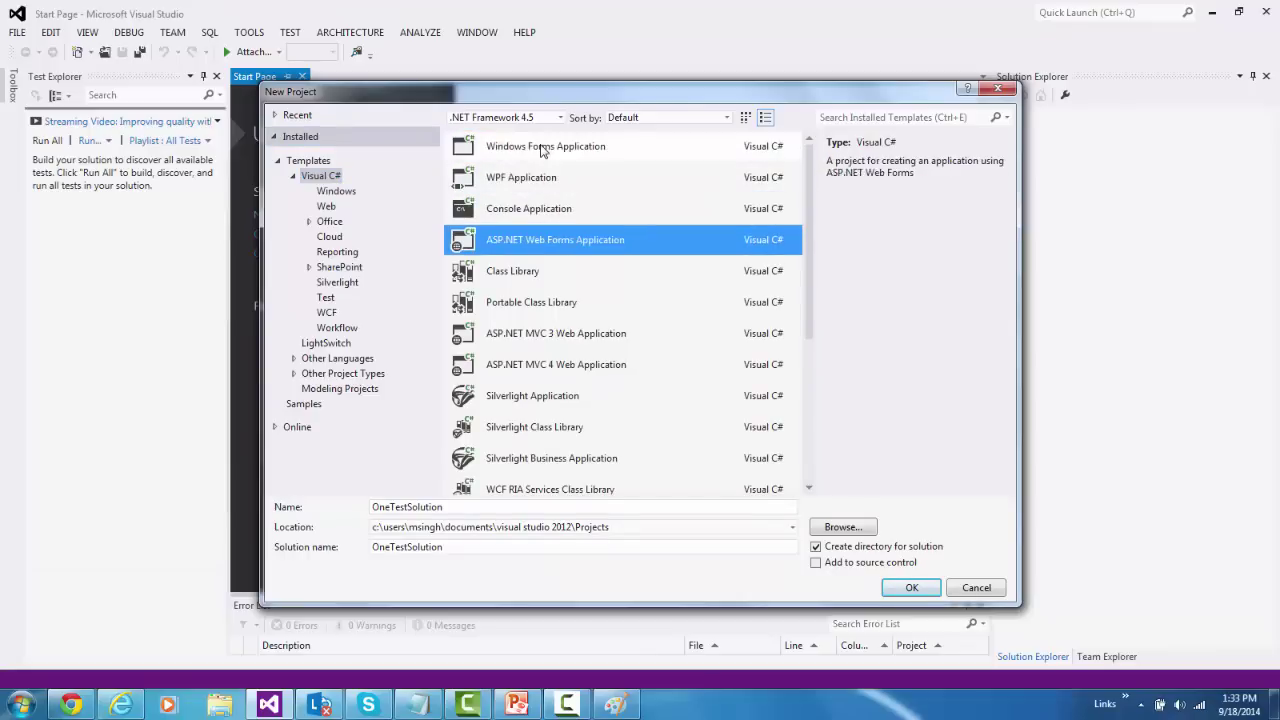
{"action": "key", "text": "Down"}
{"action": "key", "text": "Down"}
{"action": "key", "text": "Down"}
{"action": "key", "text": "Down"}
{"action": "key", "text": "Down"}
{"action": "key", "text": "Down"}
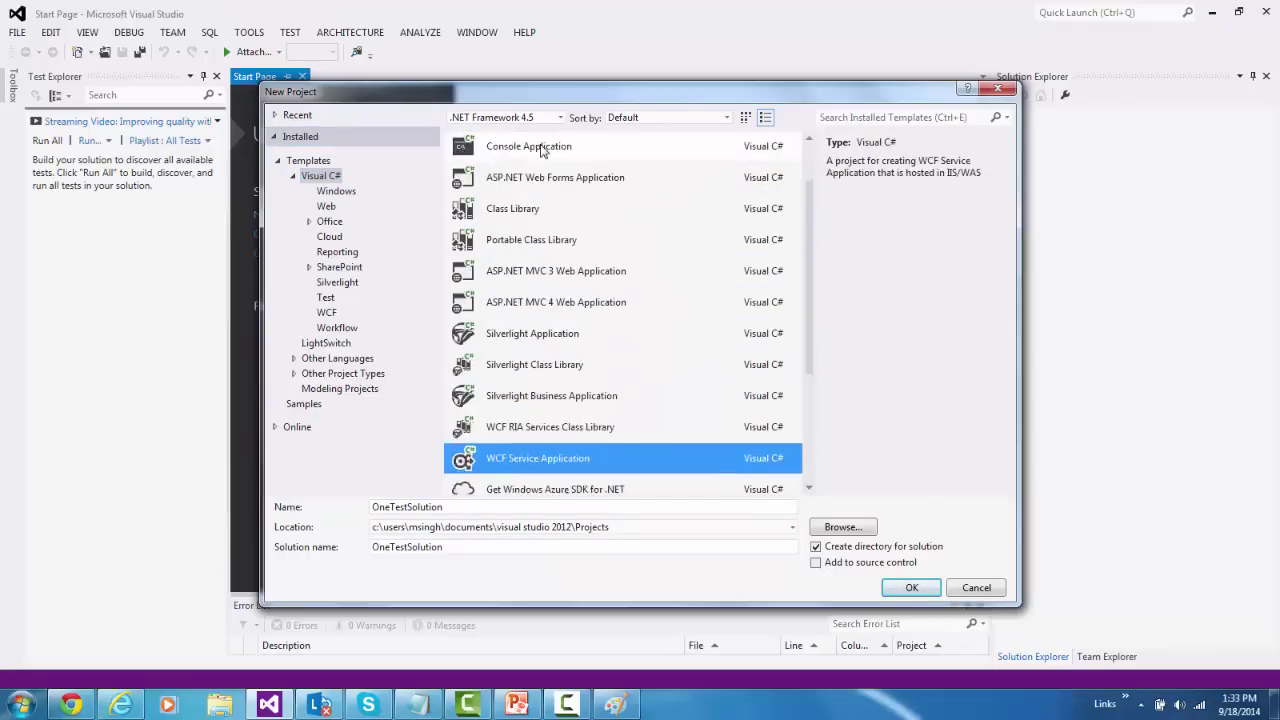
{"action": "key", "text": "Up"}
{"action": "key", "text": "Up"}
{"action": "key", "text": "Up"}
{"action": "key", "text": "Up"}
{"action": "key", "text": "Up"}
{"action": "key", "text": "Up"}
{"action": "key", "text": "Up"}
{"action": "key", "text": "Up"}
{"action": "key", "text": "Up"}
{"action": "key", "text": "Up"}
{"action": "key", "text": "Up"}
{"action": "key", "text": "Up"}
{"action": "key", "text": "Up"}
{"action": "key", "text": "Up"}
{"action": "key", "text": "Up"}
{"action": "key", "text": "Up"}
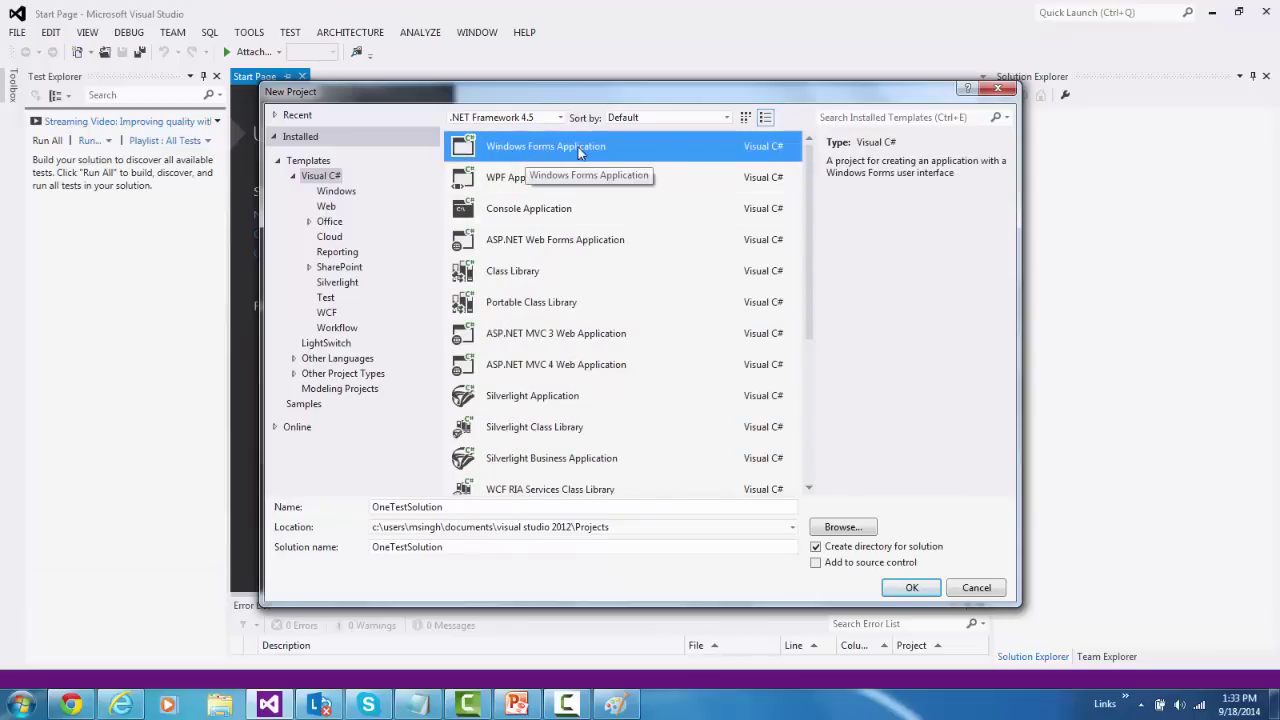
{"action": "left_click", "coordinate": [537, 188]}
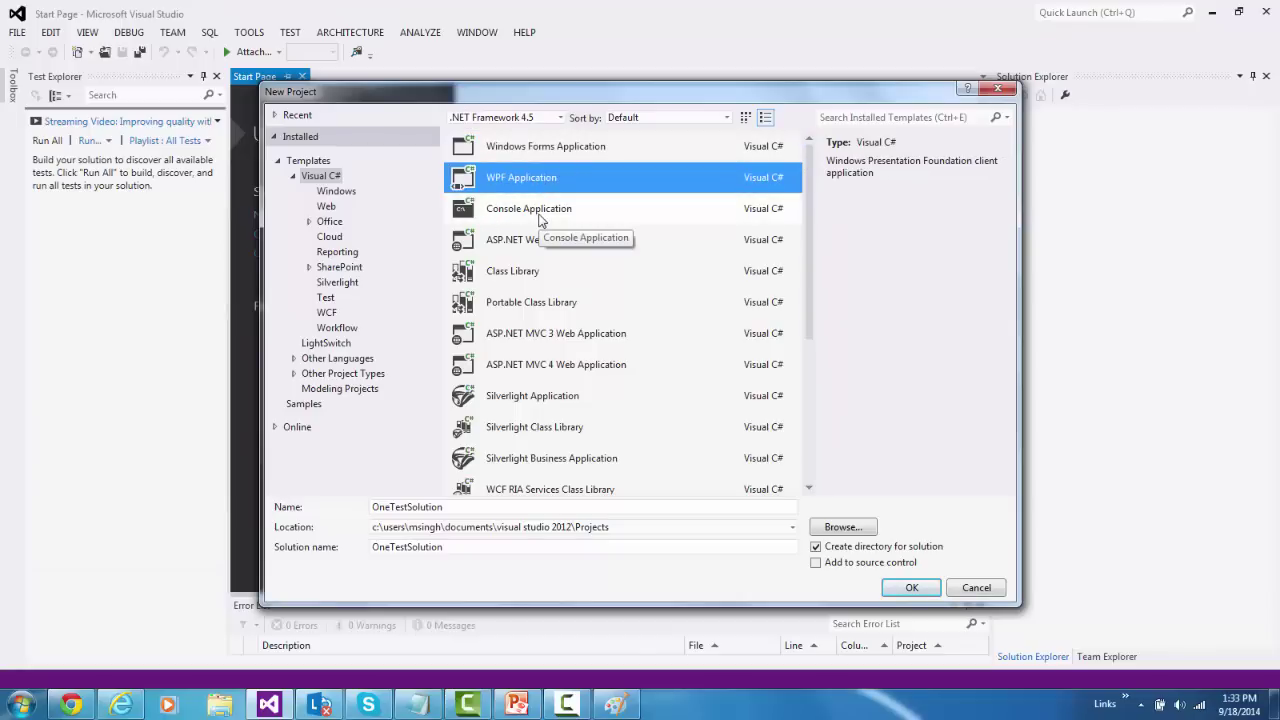
{"action": "left_click", "coordinate": [539, 220]}
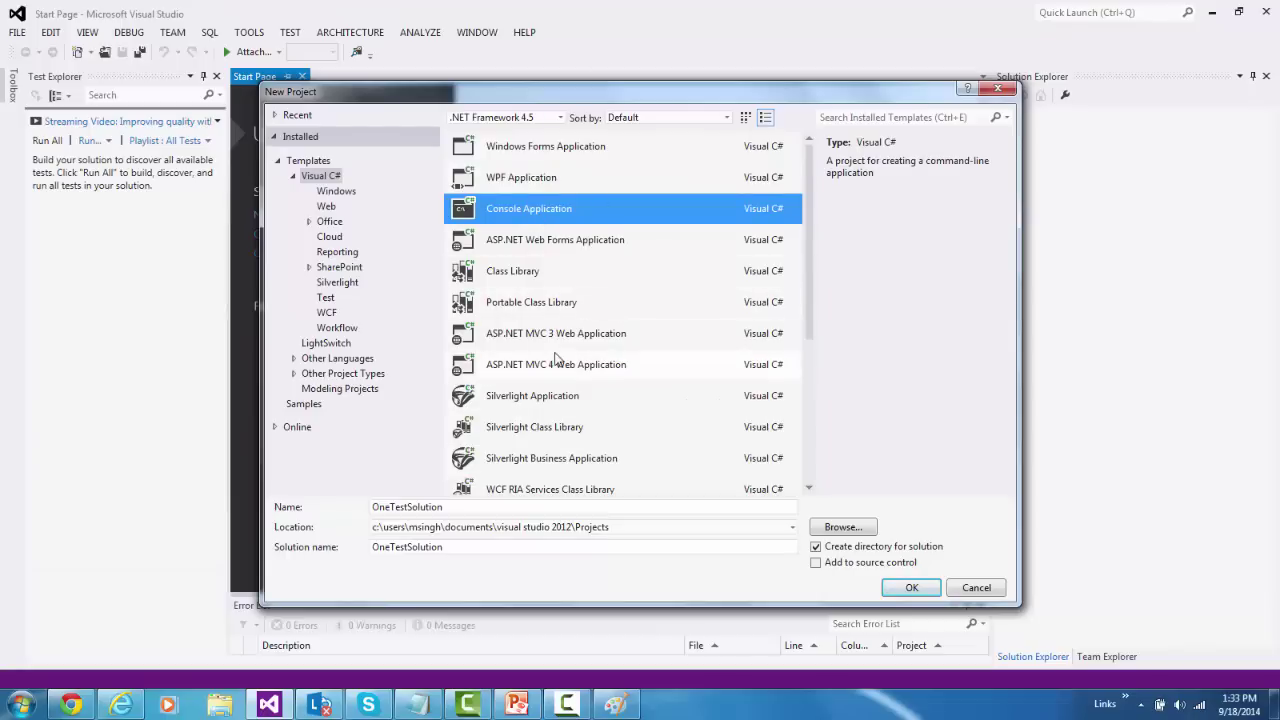
{"action": "left_click", "coordinate": [327, 298]}
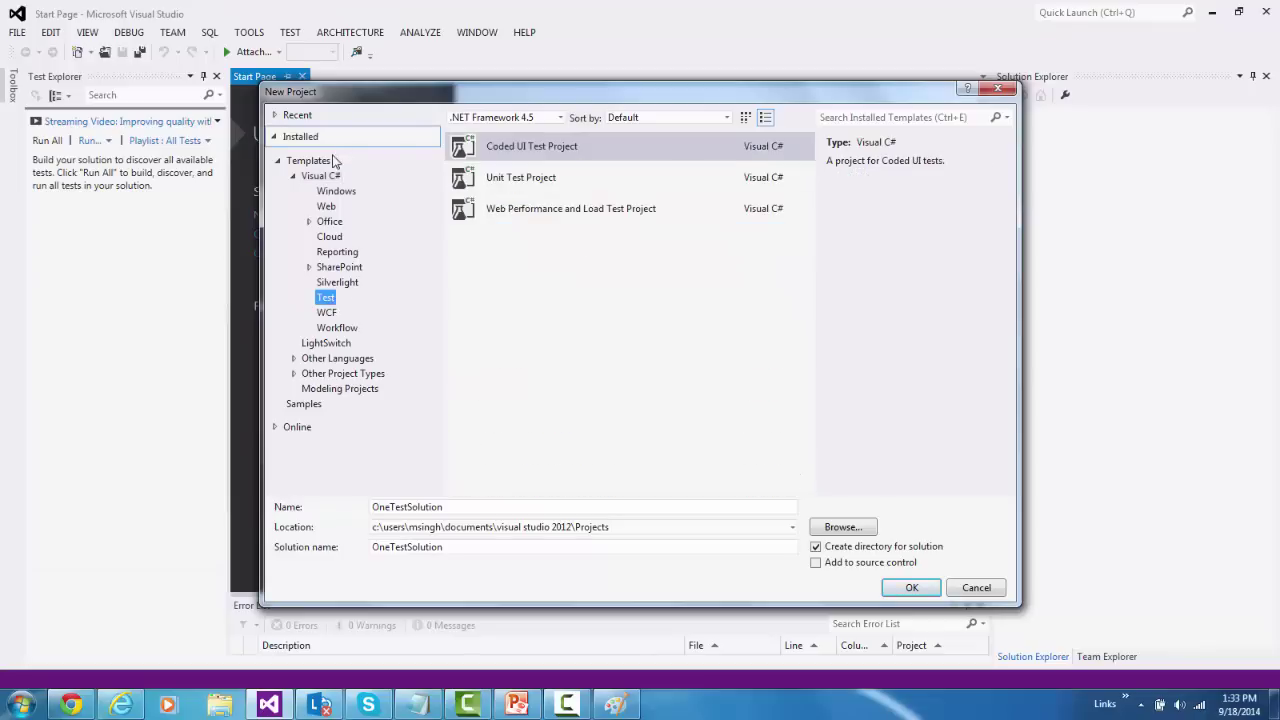
{"action": "left_click", "coordinate": [539, 148]}
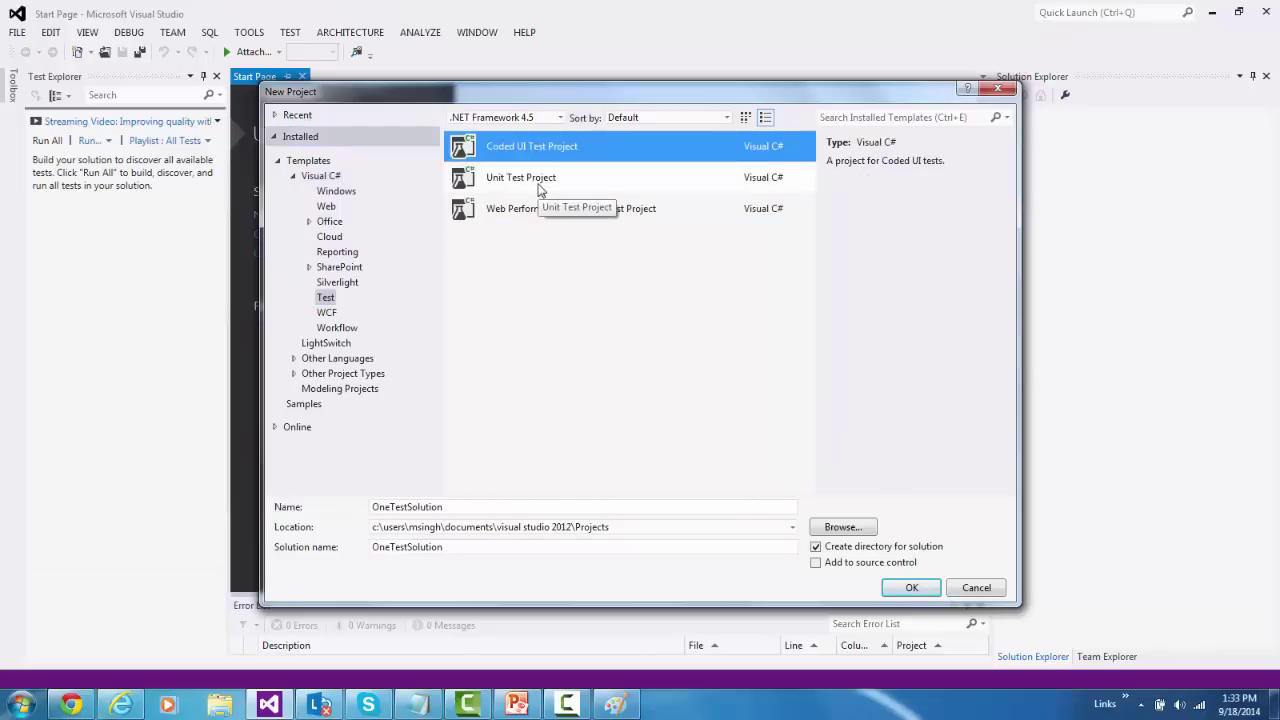
{"action": "left_click", "coordinate": [540, 183]}
{"action": "left_click", "coordinate": [548, 211]}
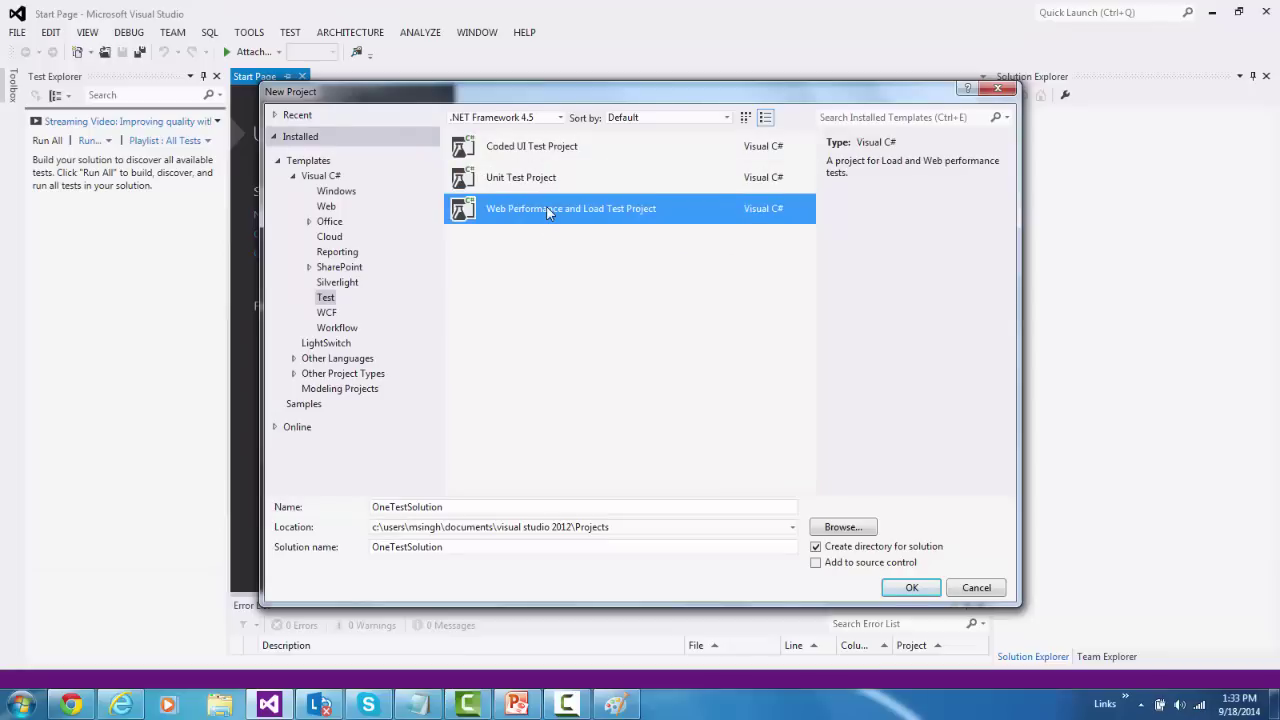
{"action": "left_click", "coordinate": [525, 146]}
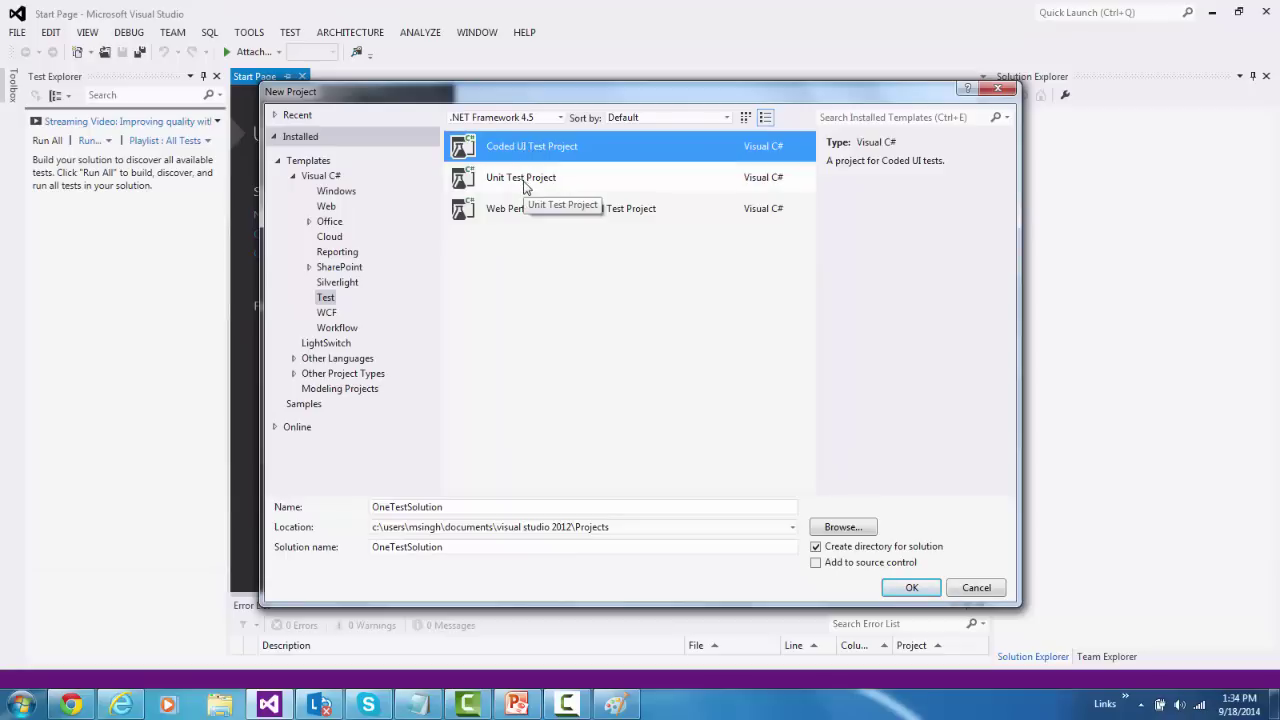
{"action": "left_click", "coordinate": [524, 187]}
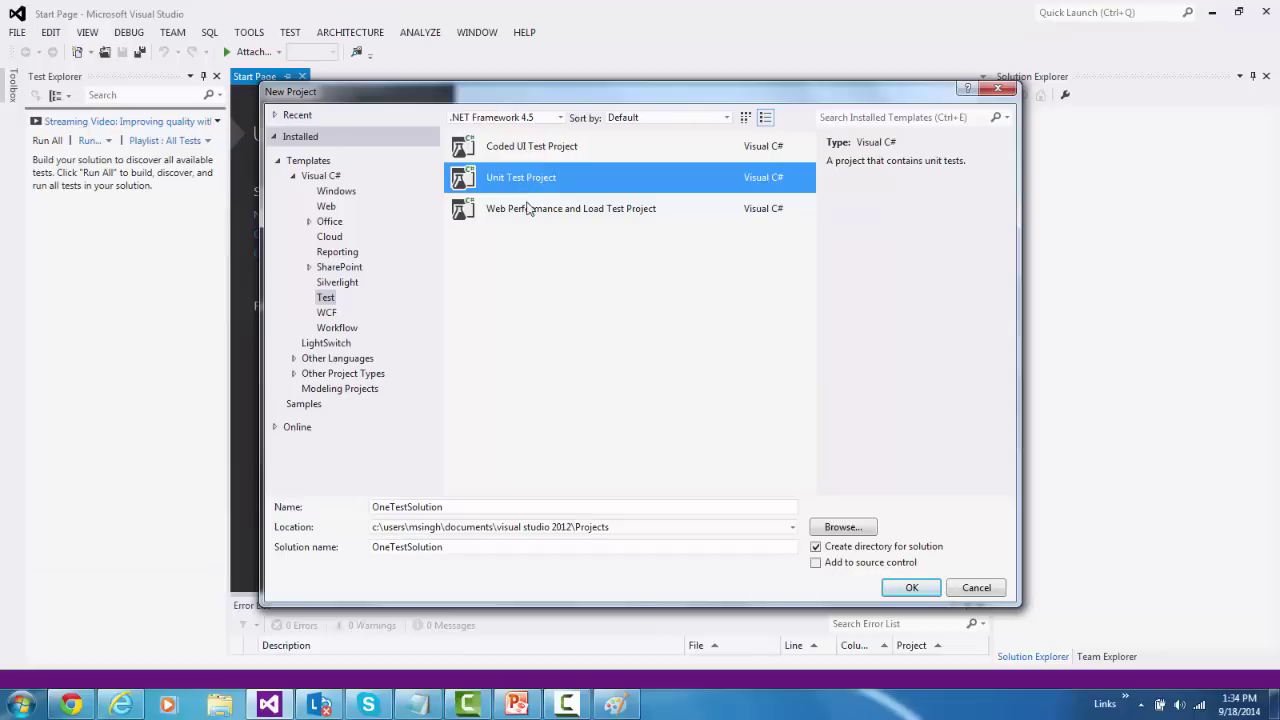
{"action": "left_click", "coordinate": [531, 218]}
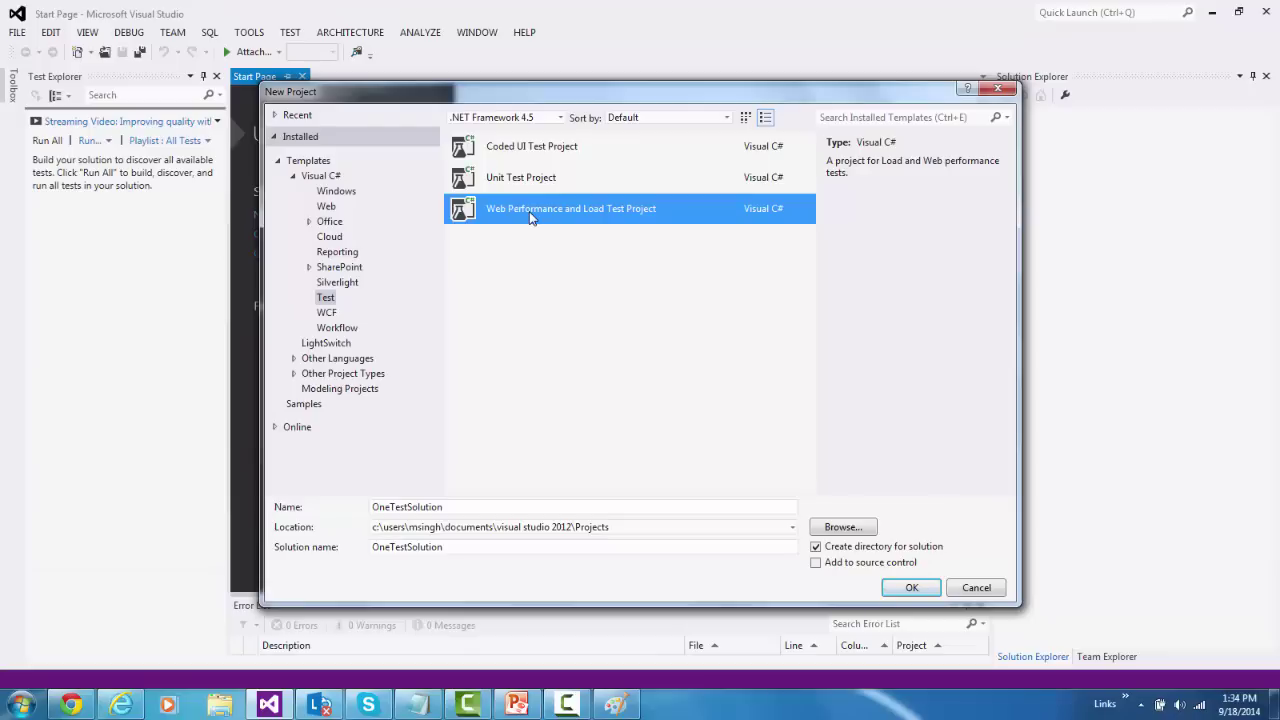
{"action": "left_click", "coordinate": [517, 152]}
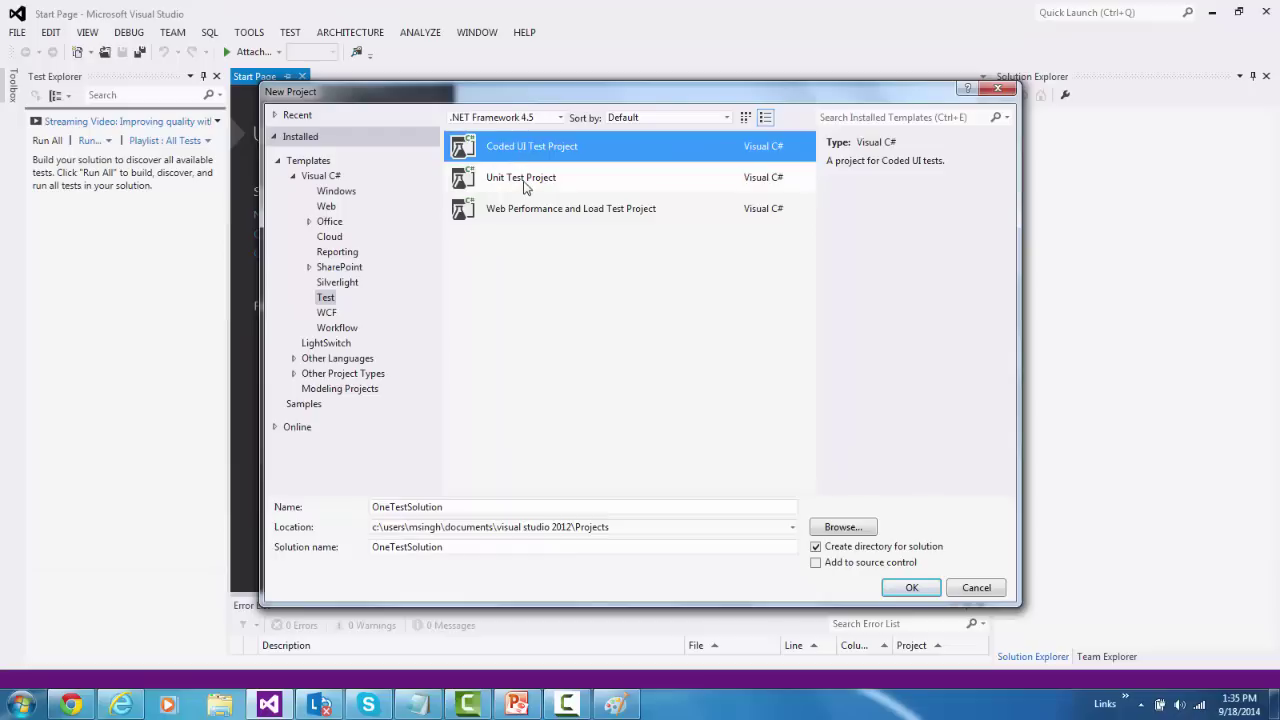
{"action": "left_click", "coordinate": [524, 186]}
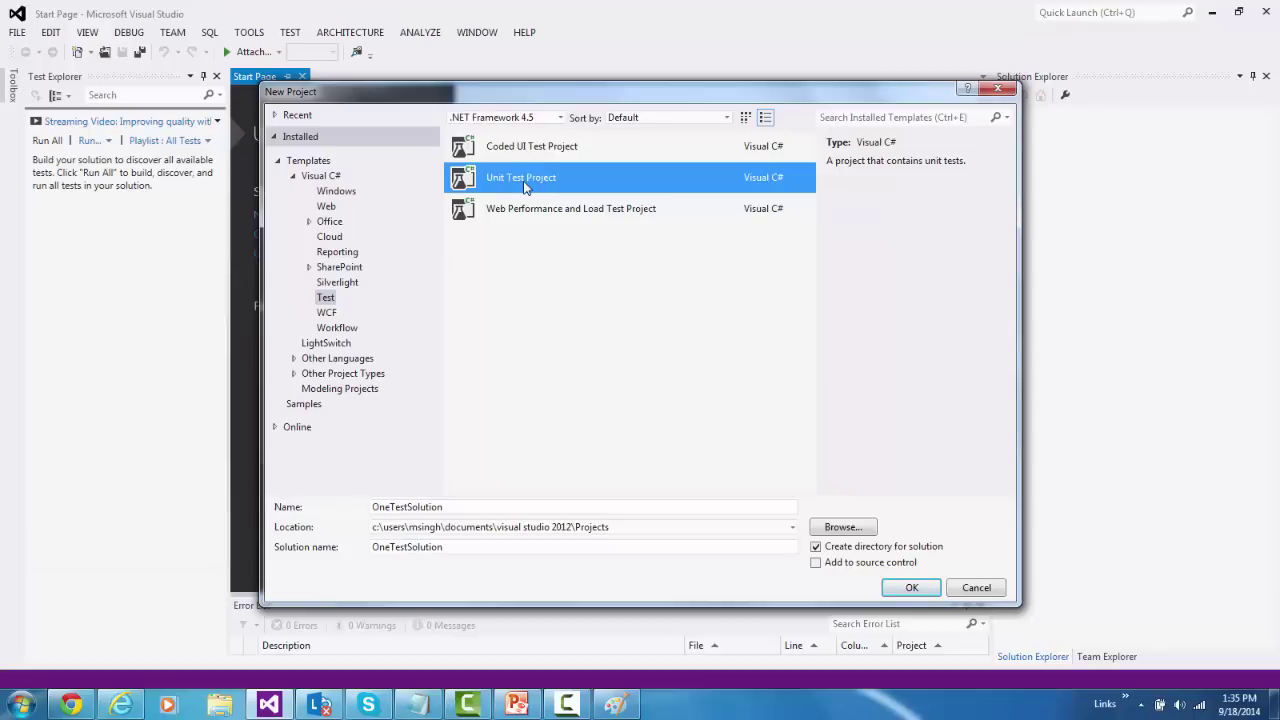
{"action": "left_click", "coordinate": [529, 150]}
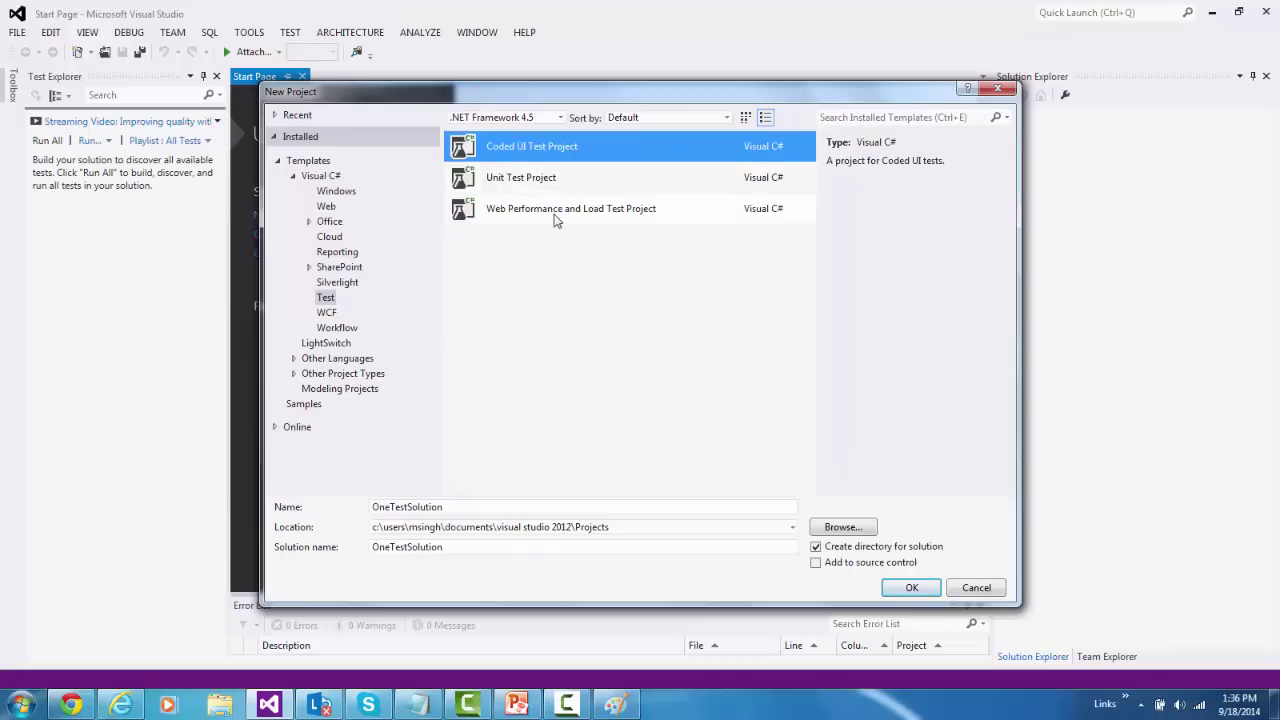
Step: Switch the New Project templates from Visual C# to Visual Basic, and decline overwriting the OneTestSolution solution
{"action": "left_click", "coordinate": [323, 178]}
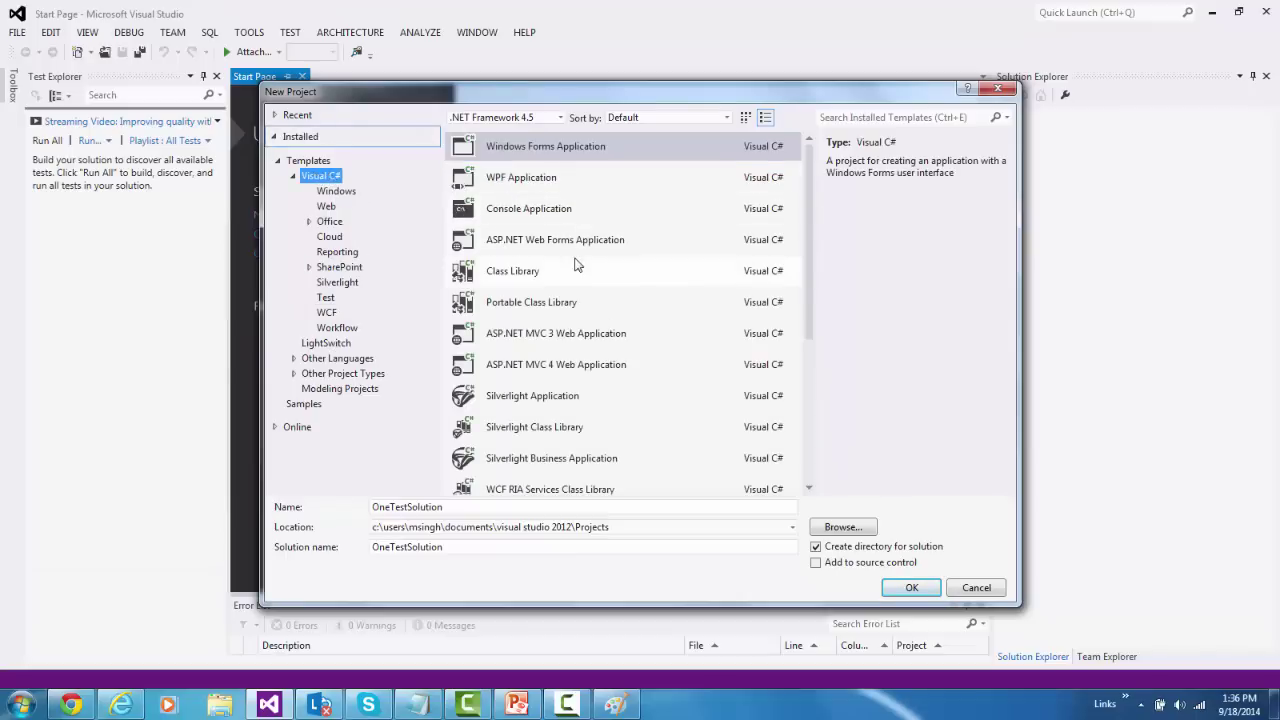
{"action": "left_click", "coordinate": [330, 360]}
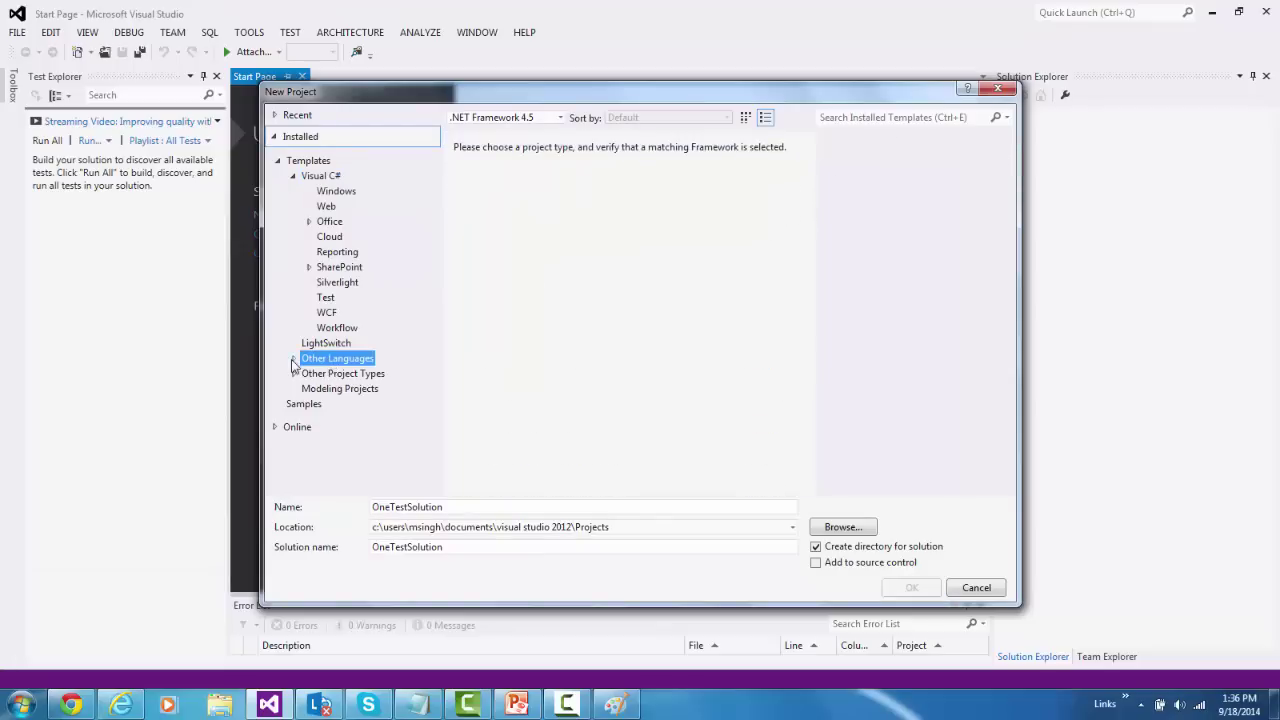
{"action": "left_click", "coordinate": [293, 360]}
{"action": "left_click", "coordinate": [336, 377]}
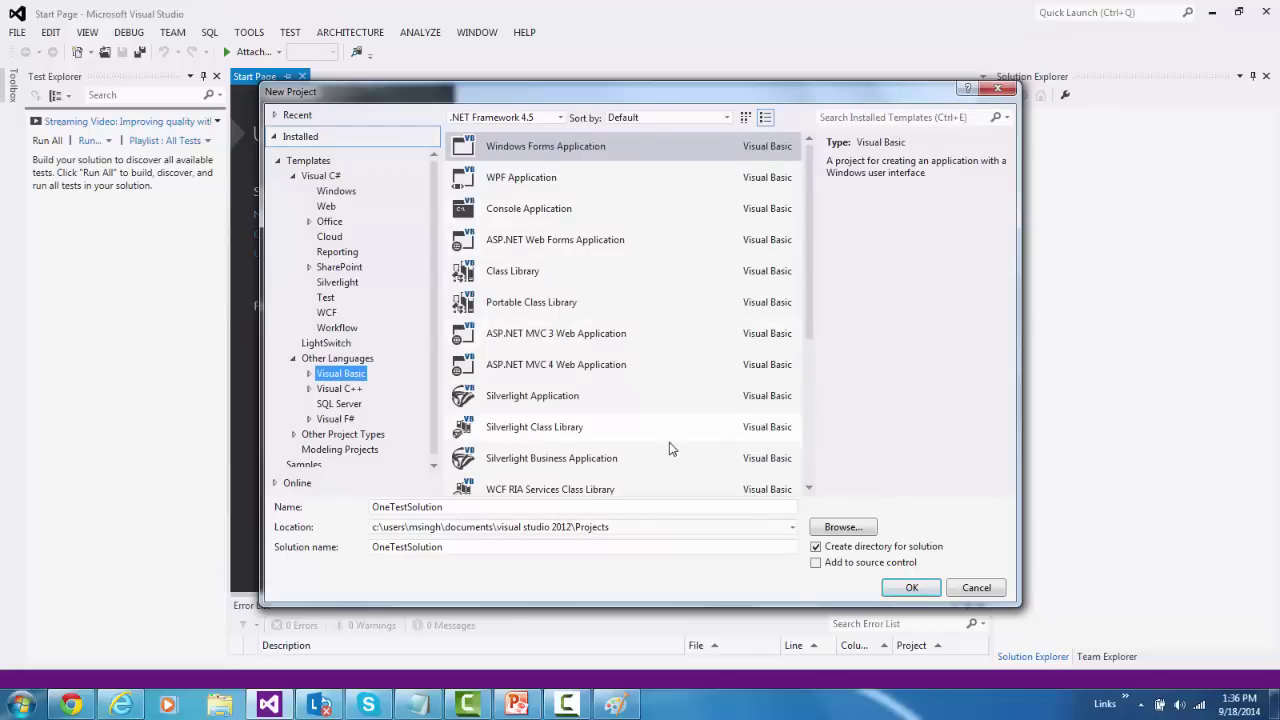
{"action": "left_click", "coordinate": [912, 588]}
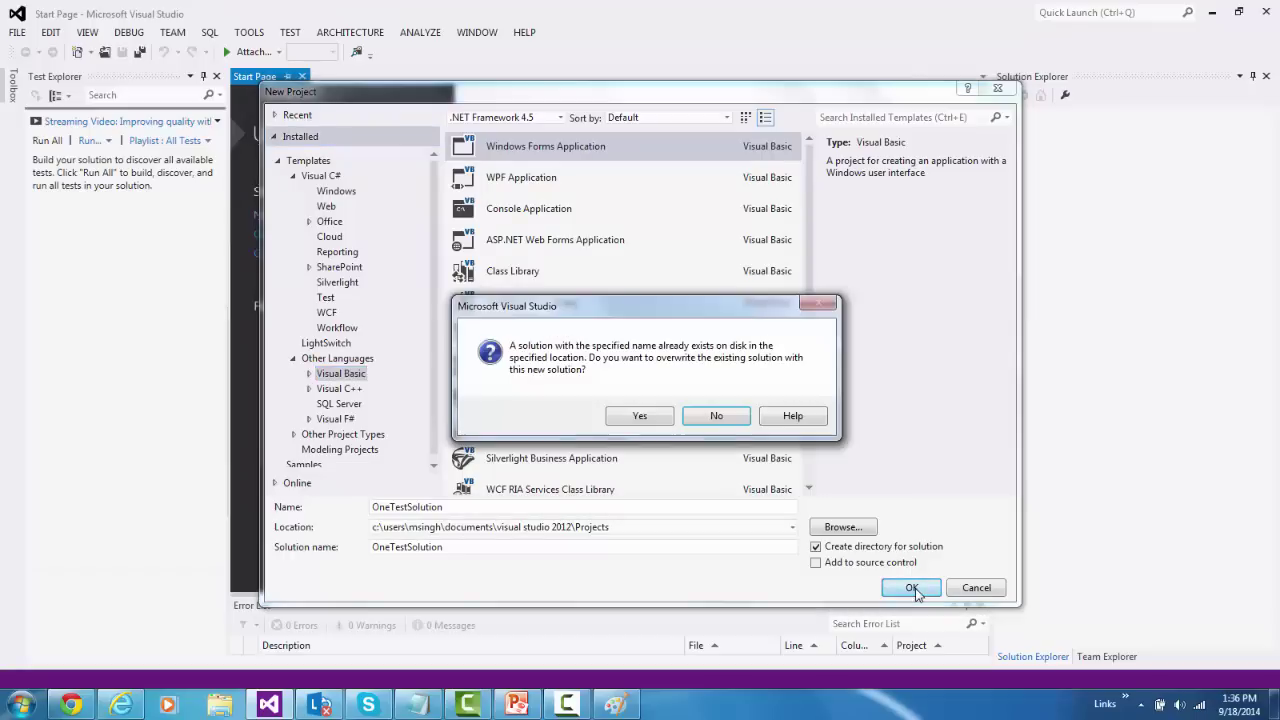
{"action": "left_click", "coordinate": [713, 416]}
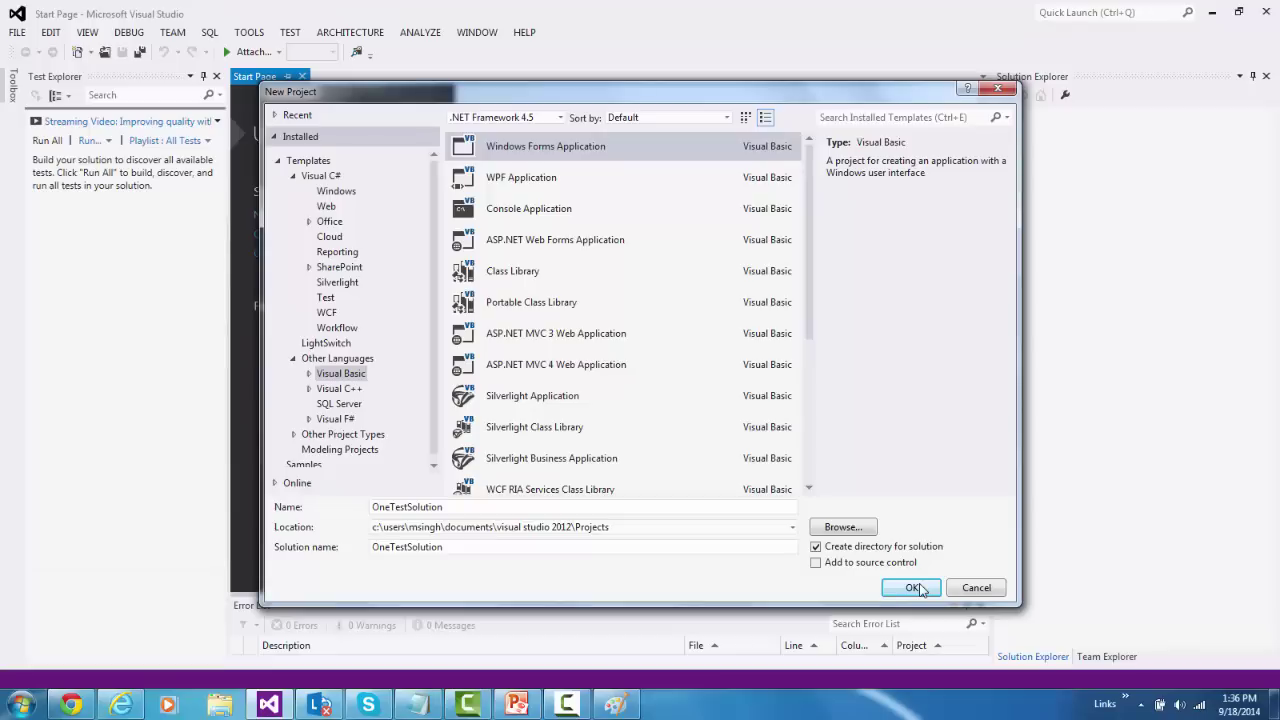
Step: Cancel the New Project dialog and return to the Coded UI syllabus in Chrome
{"action": "left_click", "coordinate": [976, 588]}
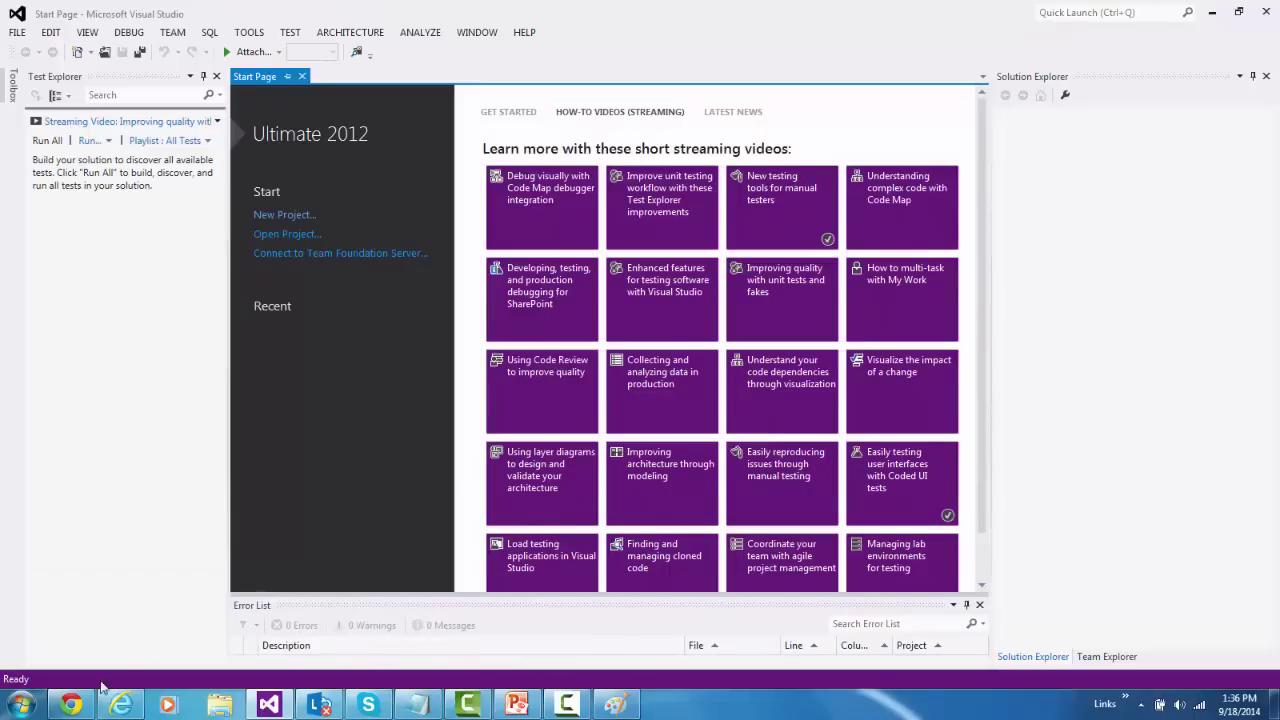
{"action": "left_click", "coordinate": [72, 705]}
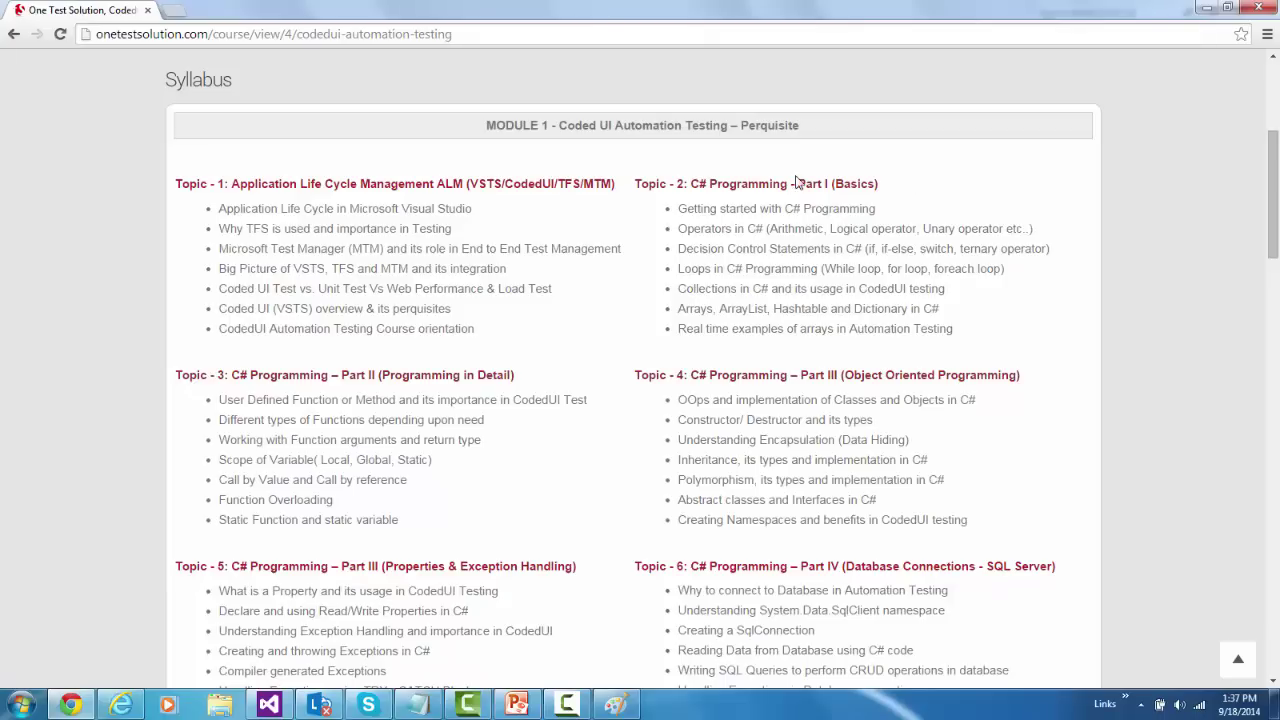
Step: Highlight and clear the MODULE 1 header, then scroll the syllabus down
{"action": "left_click_drag", "start_coordinate": [487, 126], "coordinate": [808, 126]}
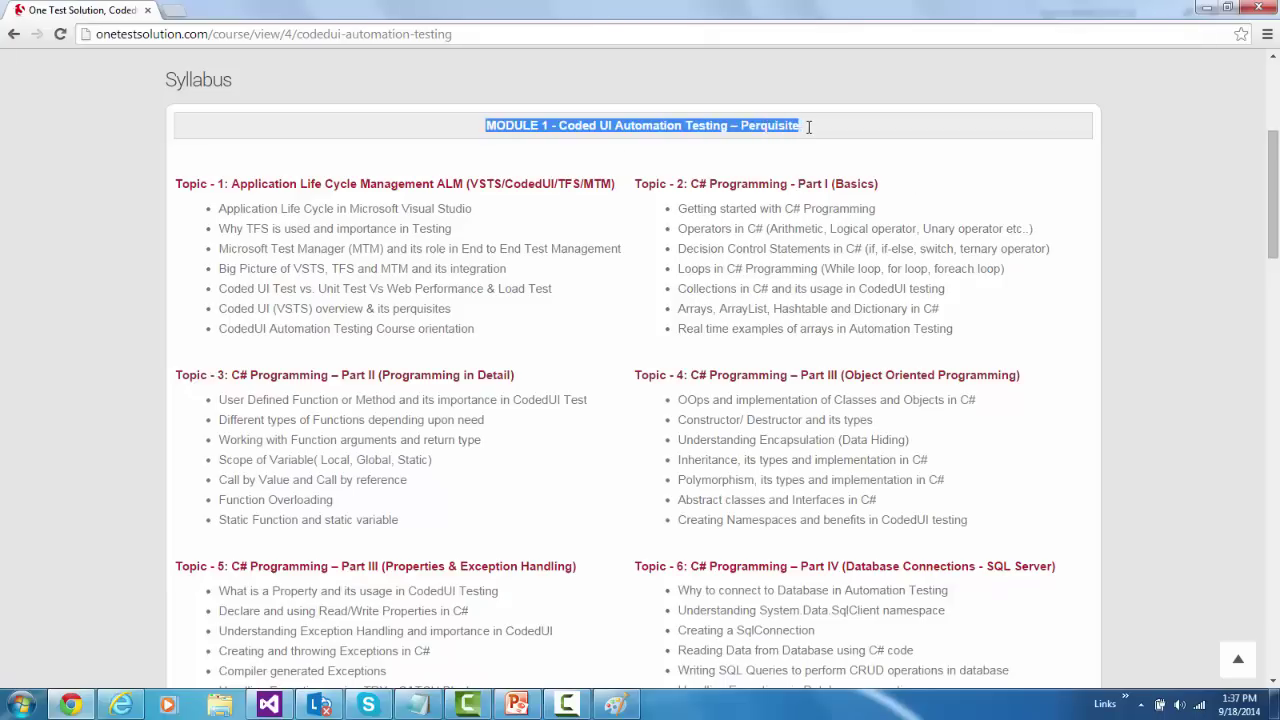
{"action": "triple_click", "coordinate": [757, 124]}
{"action": "left_click", "coordinate": [757, 124]}
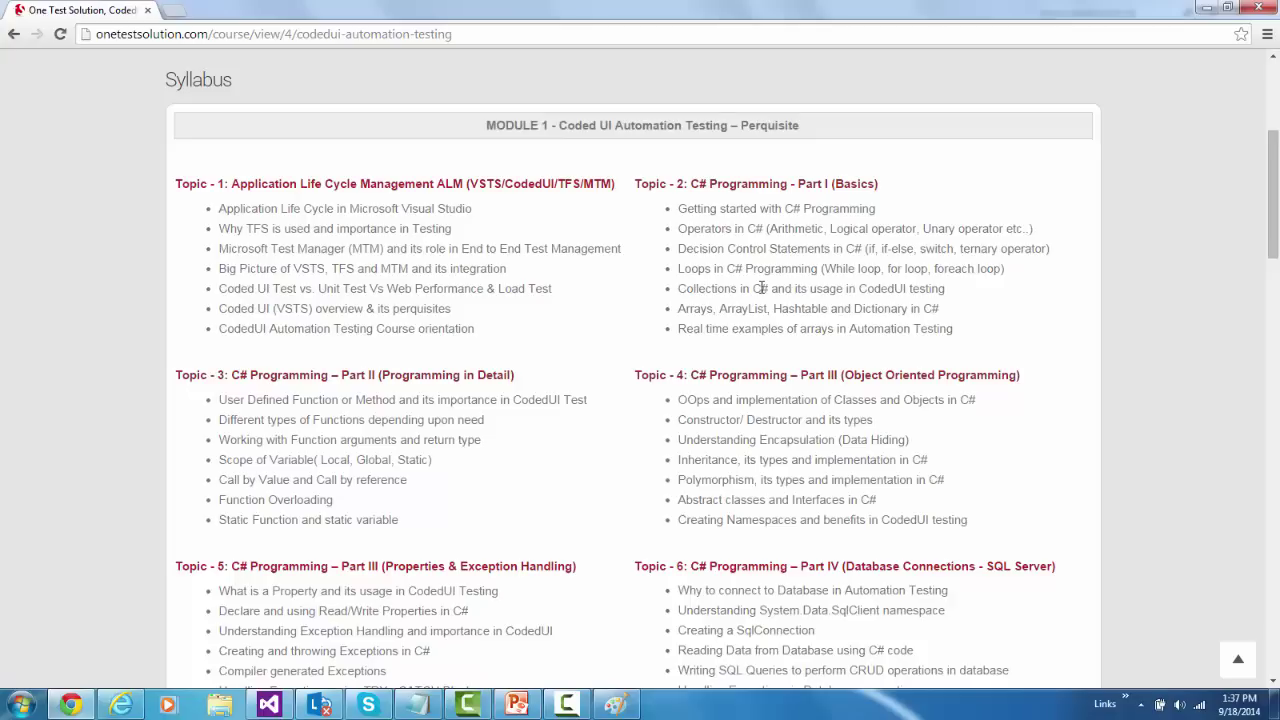
{"action": "left_click_drag", "start_coordinate": [1272, 216], "coordinate": [1273, 223]}
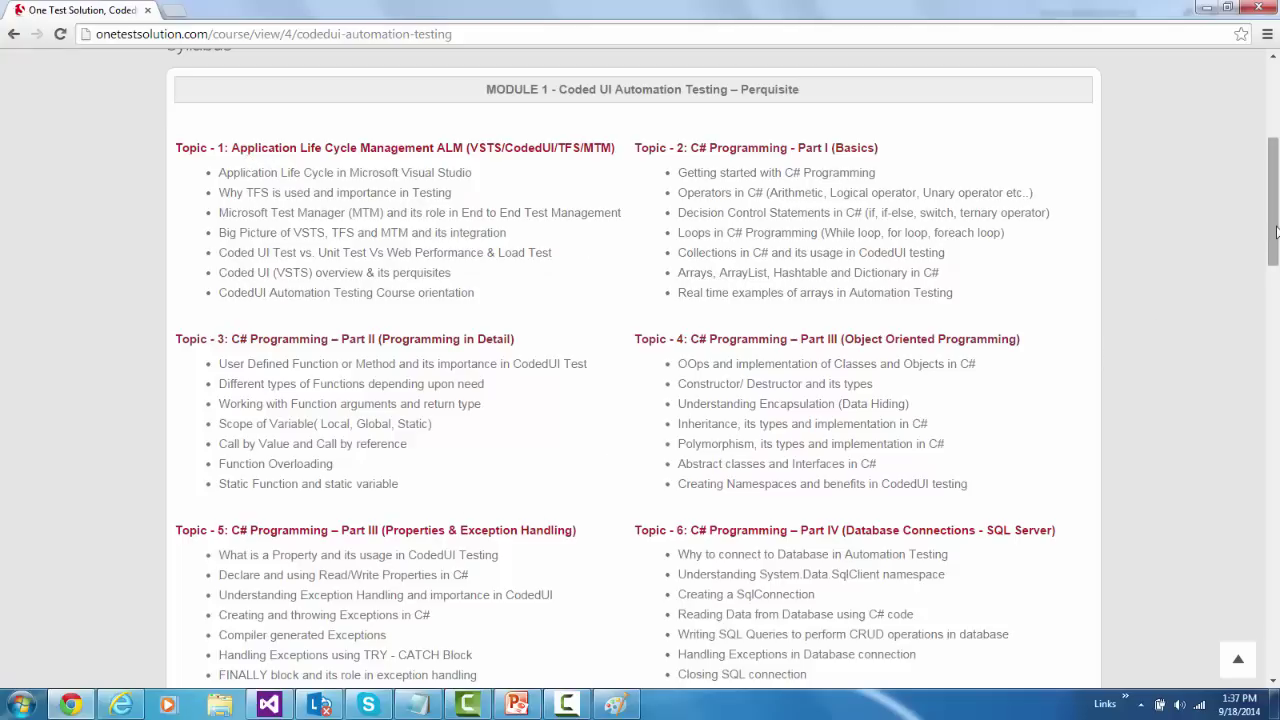
{"action": "left_click_drag", "start_coordinate": [1275, 234], "coordinate": [1275, 266]}
{"action": "scroll", "coordinate": [985, 255], "scroll_direction": "up", "scroll_amount": 1}
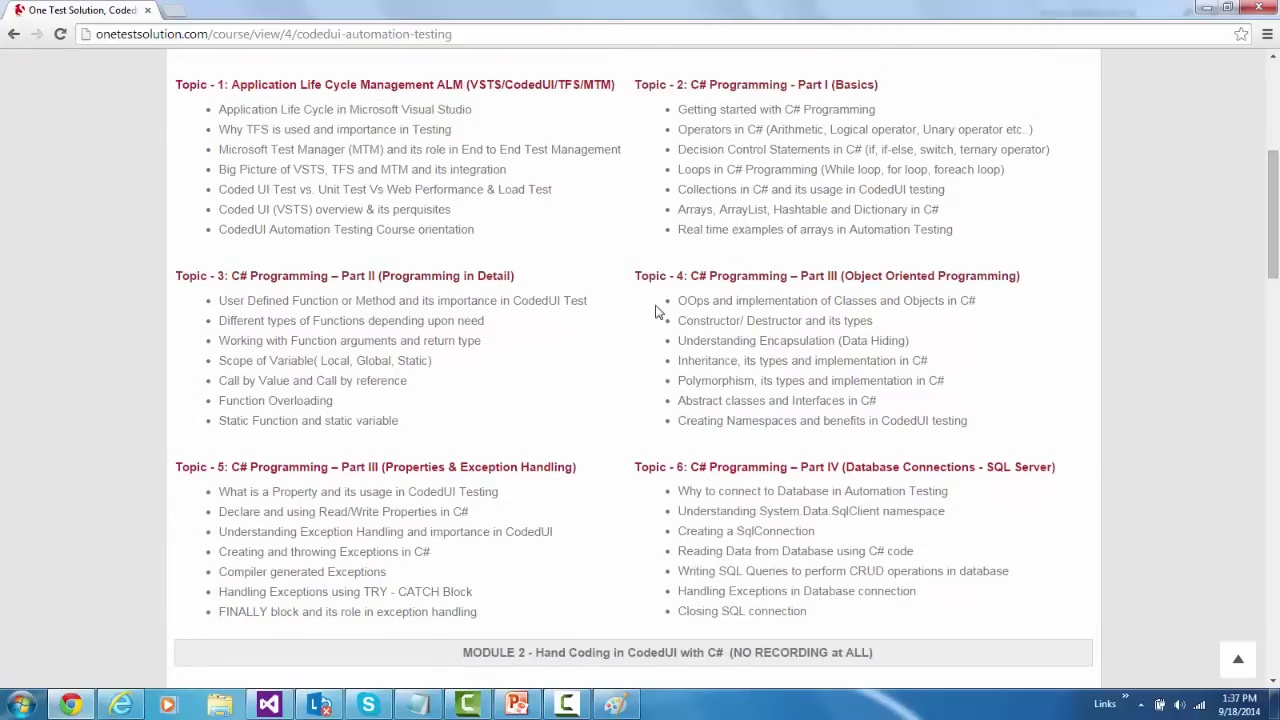
{"action": "mouse_move", "coordinate": [1275, 256]}
{"action": "left_mouse_down"}
{"action": "mouse_move", "coordinate": [1275, 267]}
{"action": "mouse_move", "coordinate": [1275, 247]}
{"action": "left_mouse_up"}
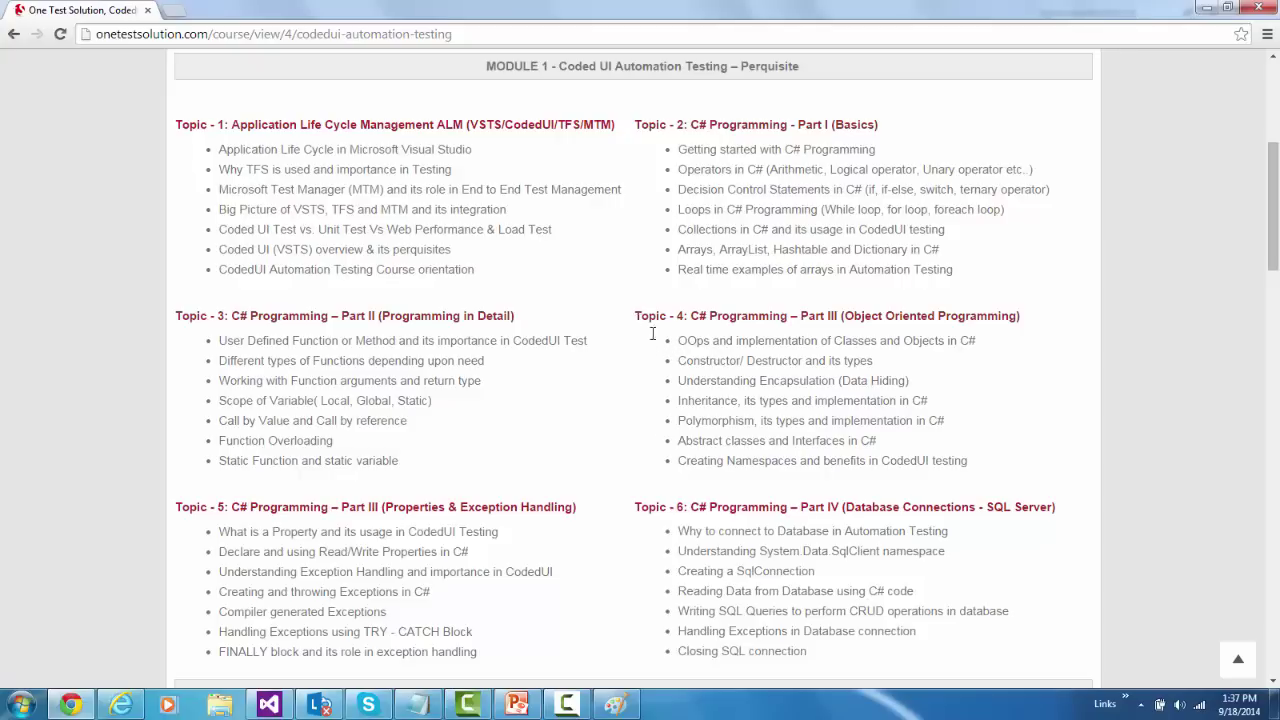
Step: Highlight the Topic 4 object-oriented programming block, then the Module 2 no-recording note
{"action": "left_click_drag", "start_coordinate": [636, 316], "coordinate": [605, 489]}
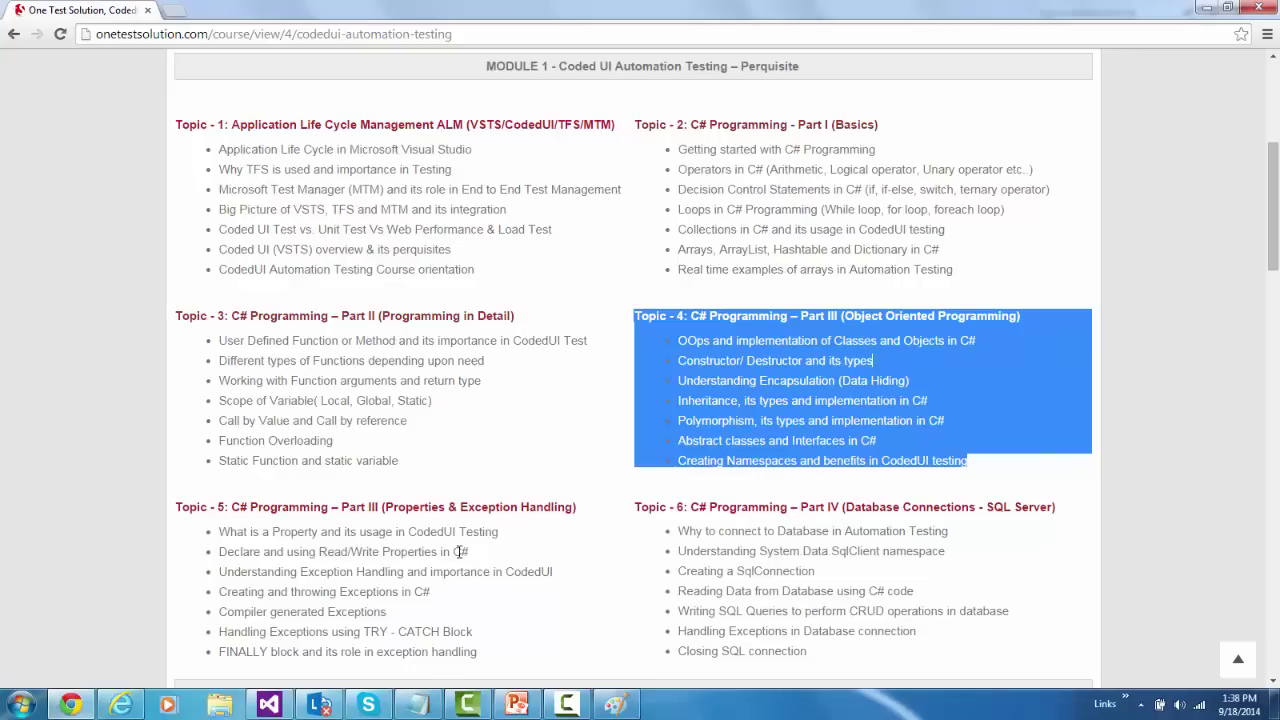
{"action": "left_click", "coordinate": [388, 344]}
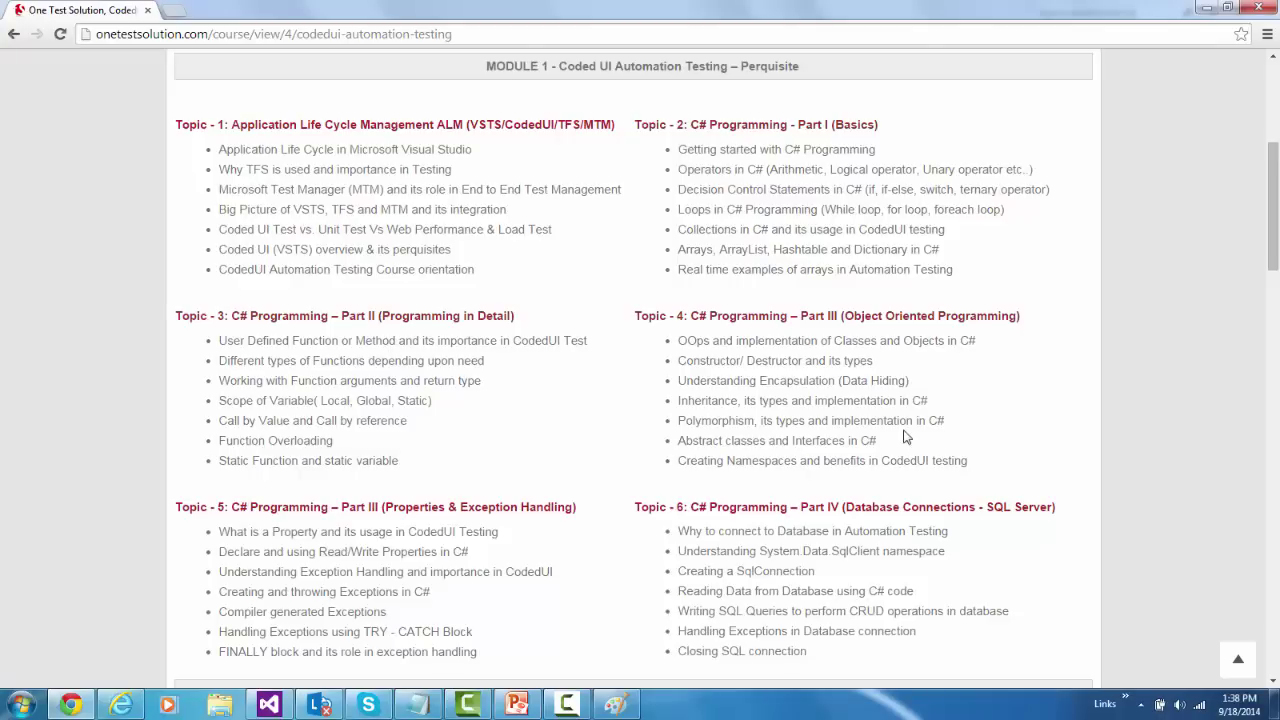
{"action": "left_click_drag", "start_coordinate": [1276, 204], "coordinate": [1277, 318]}
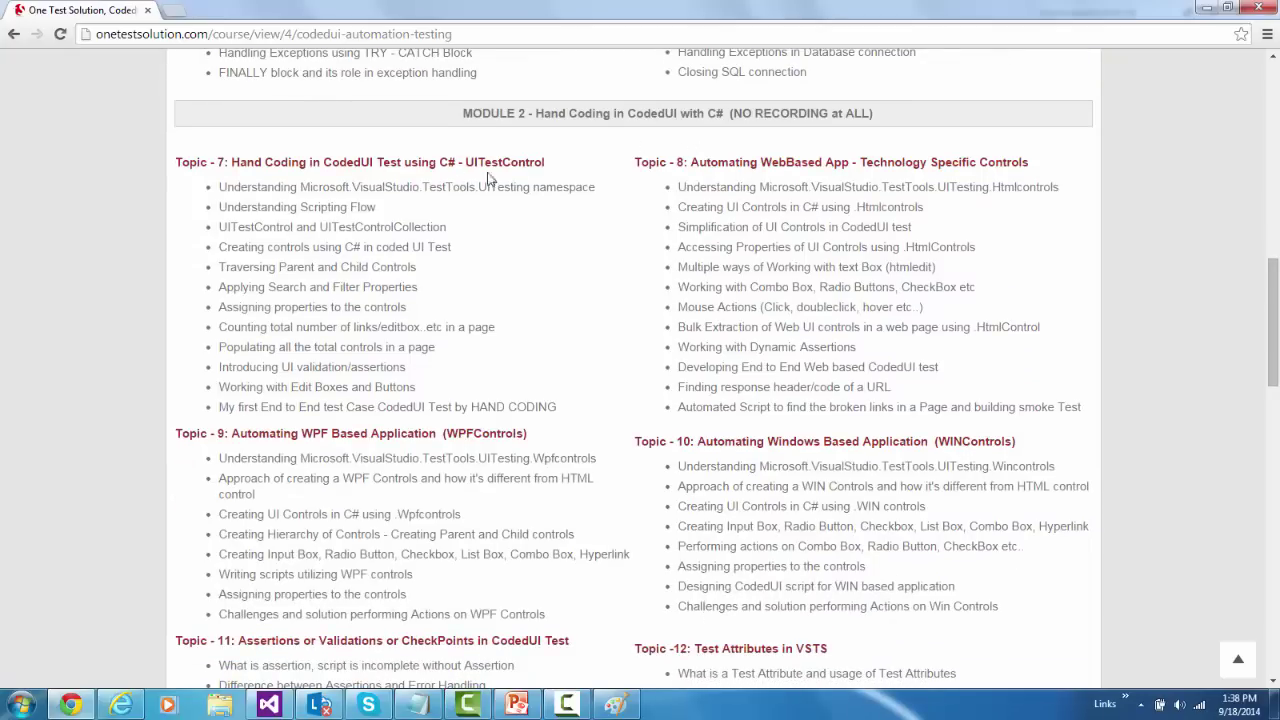
{"action": "left_click_drag", "start_coordinate": [733, 113], "coordinate": [870, 115]}
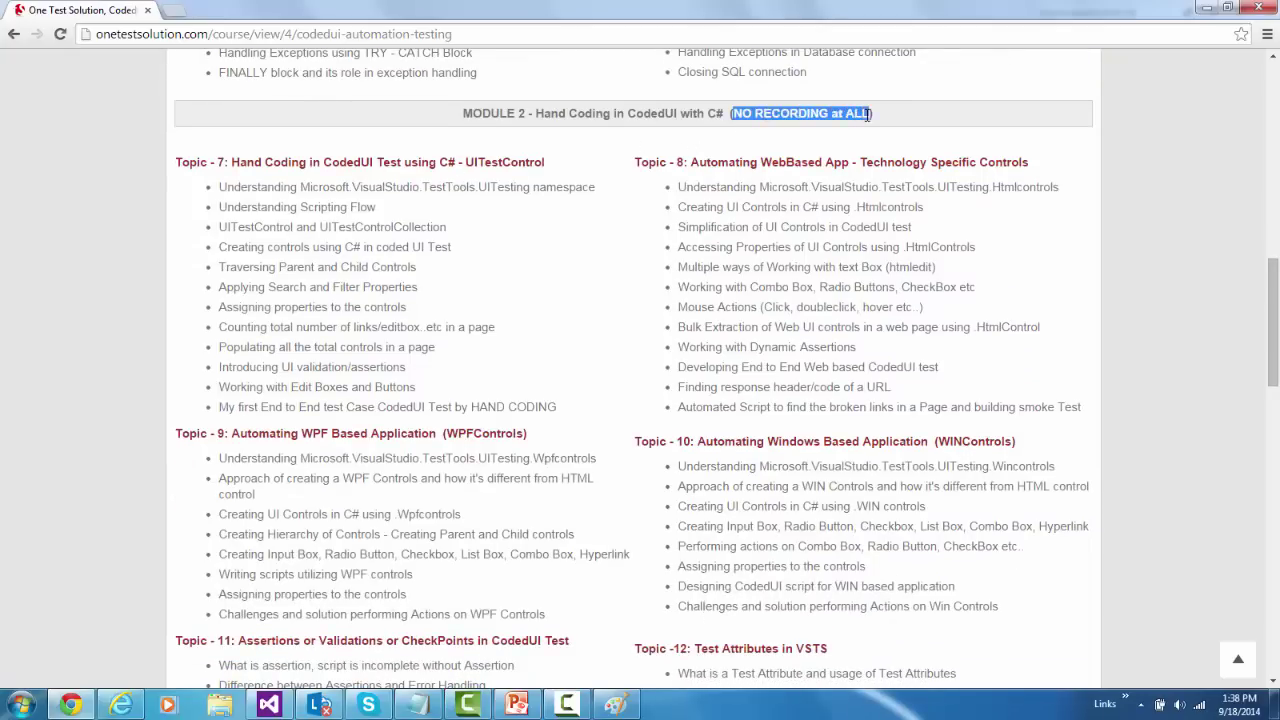
{"action": "left_click", "coordinate": [850, 230]}
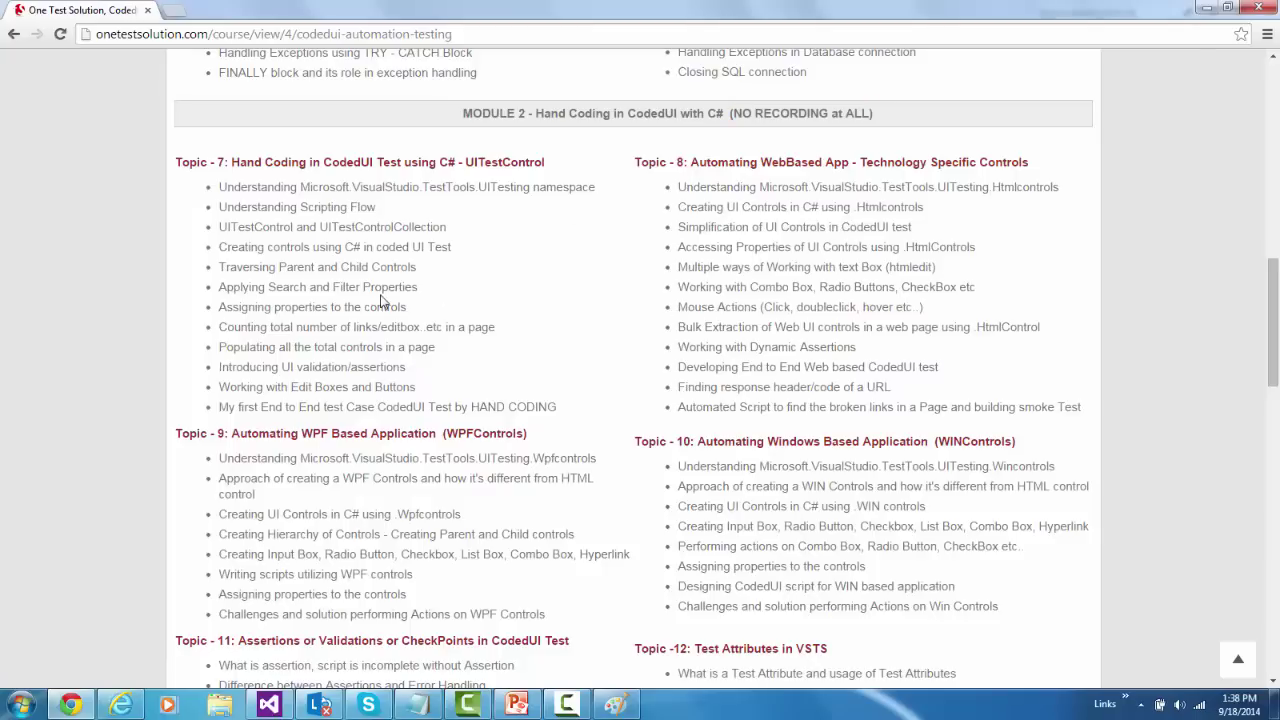
Step: Highlight the Topic 7 to 10 headings and items, then scroll to Topics 11–15
{"action": "left_click_drag", "start_coordinate": [232, 162], "coordinate": [556, 161]}
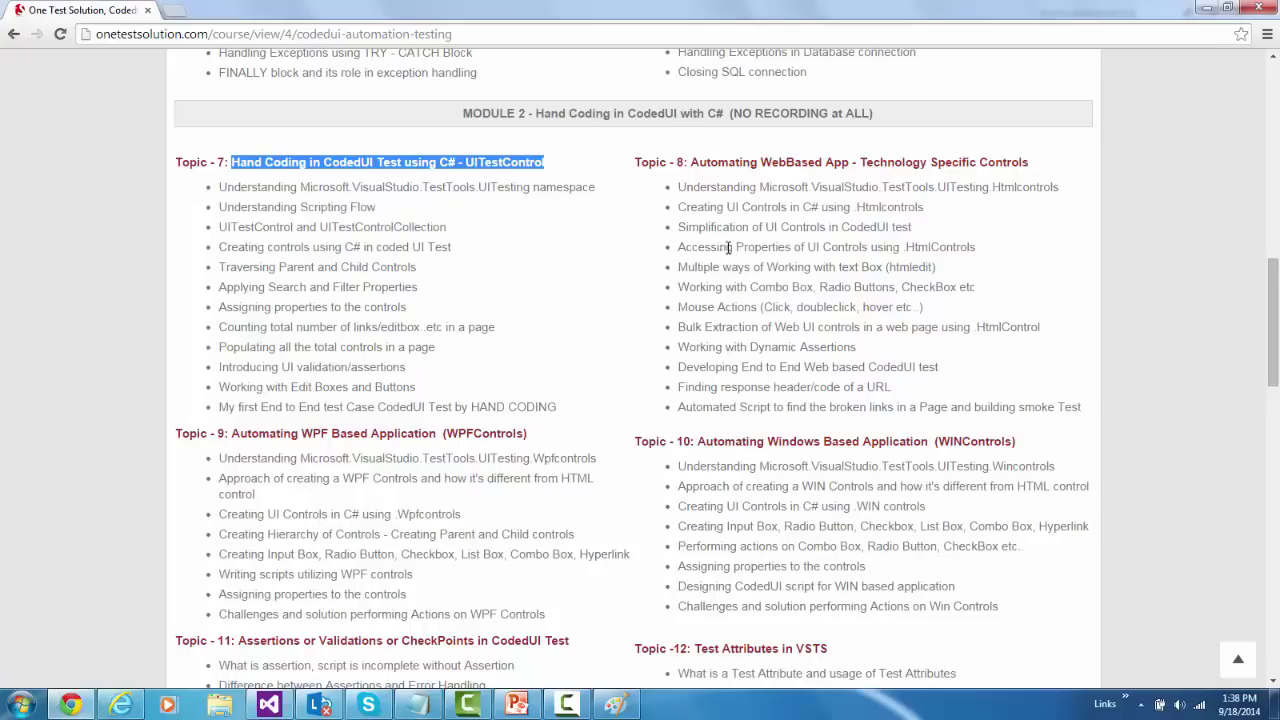
{"action": "left_click_drag", "start_coordinate": [635, 162], "coordinate": [804, 379]}
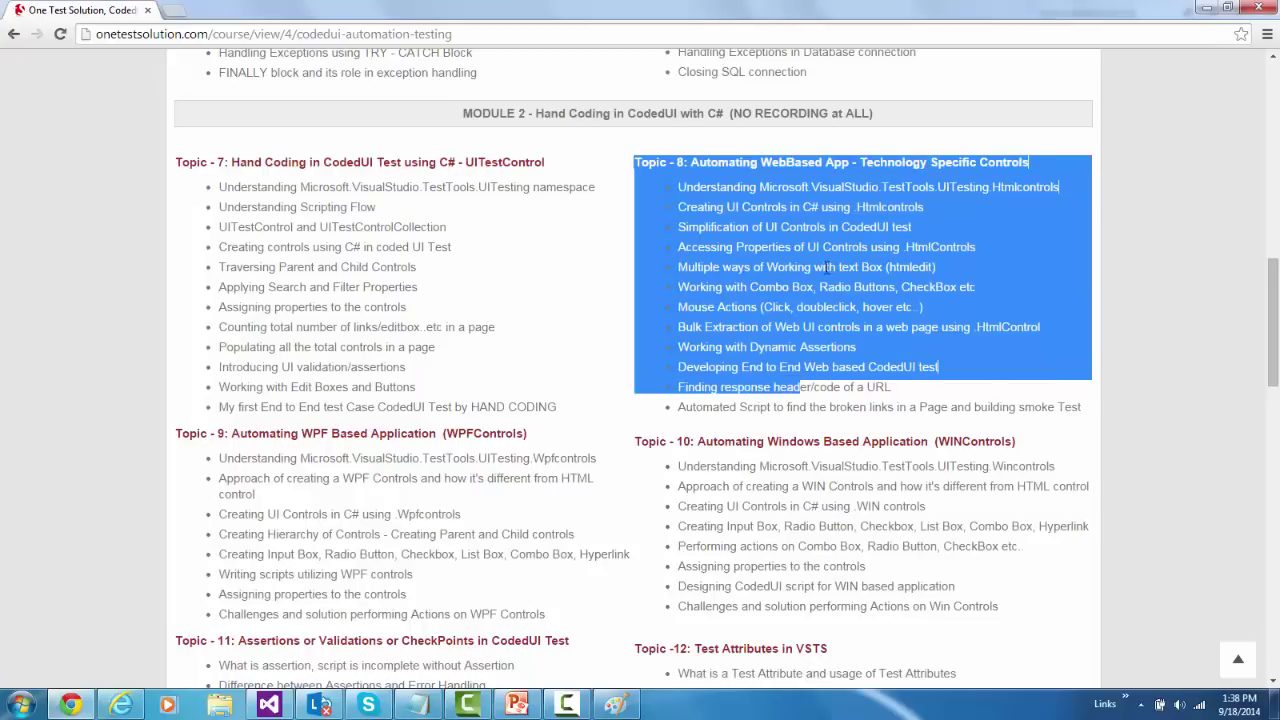
{"action": "triple_click", "coordinate": [343, 490]}
{"action": "left_click_drag", "start_coordinate": [430, 433], "coordinate": [528, 433]}
{"action": "triple_click", "coordinate": [835, 470]}
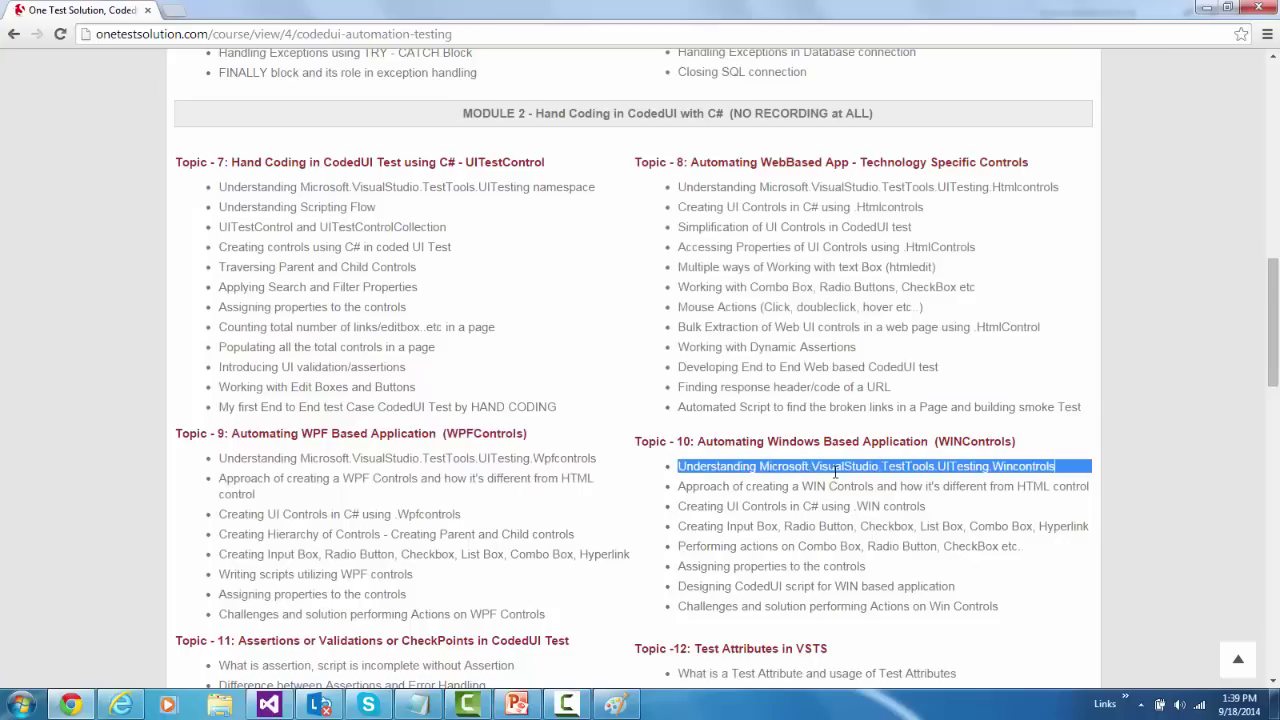
{"action": "left_click_drag", "start_coordinate": [1275, 333], "coordinate": [1275, 415]}
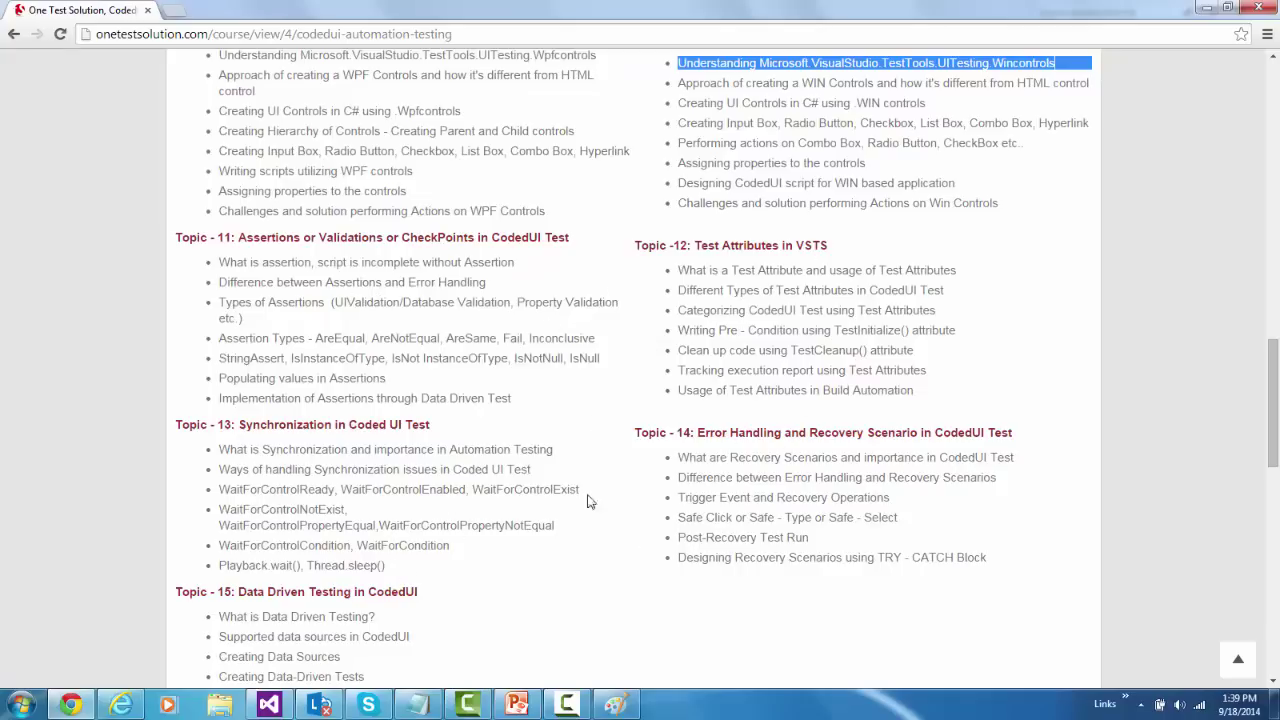
Step: Highlight and clear the Topic 15 data-driven testing items, then scroll down to Modules 3 and 4
{"action": "left_click_drag", "start_coordinate": [1275, 398], "coordinate": [1275, 448]}
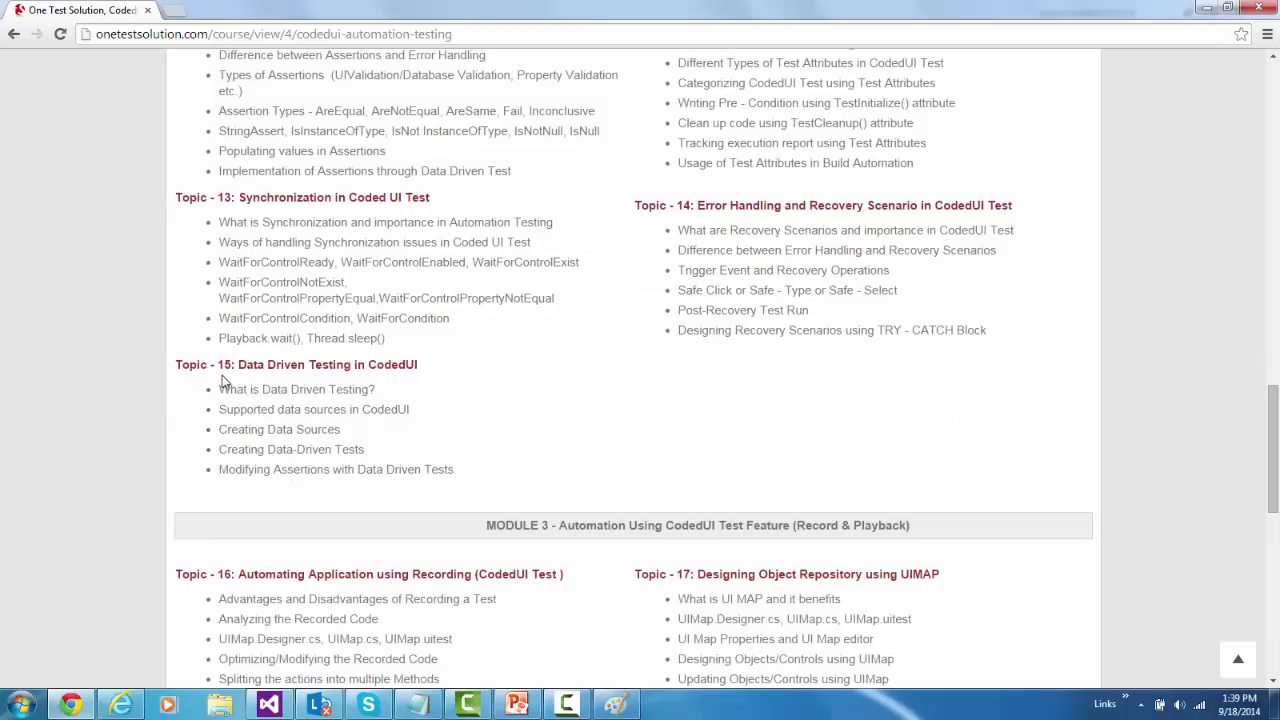
{"action": "left_click_drag", "start_coordinate": [211, 363], "coordinate": [338, 450]}
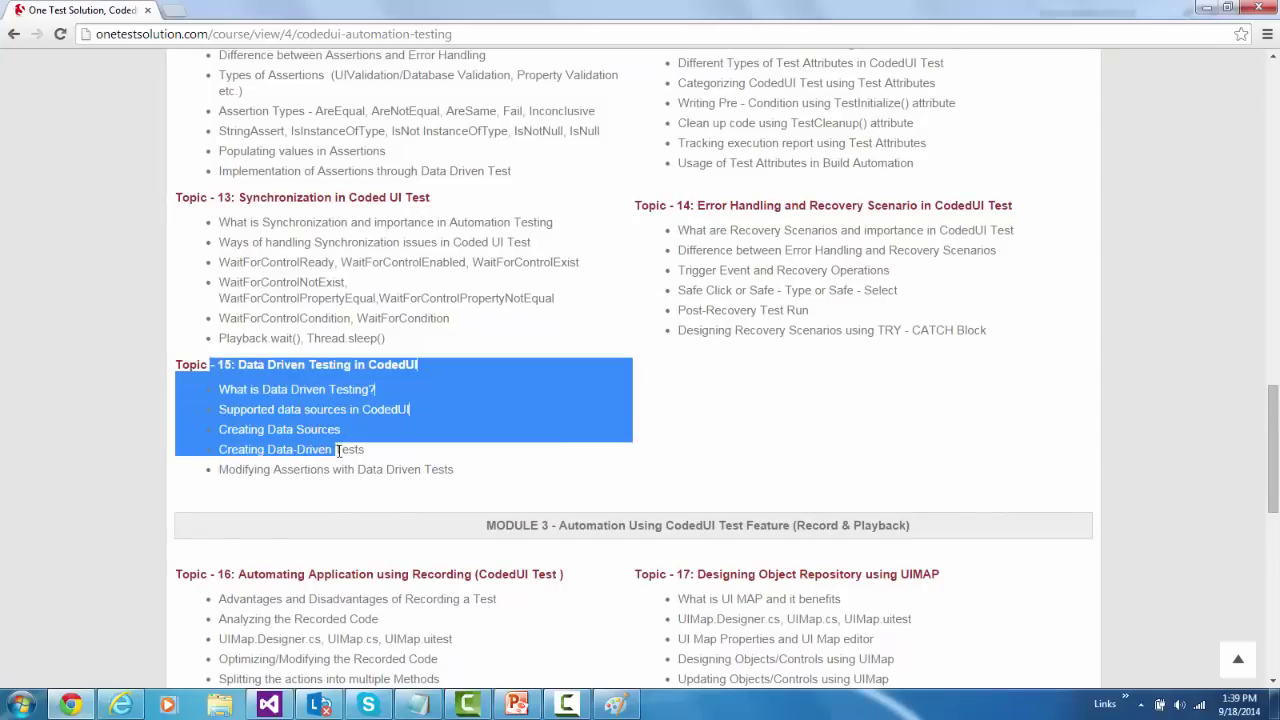
{"action": "left_click", "coordinate": [510, 424]}
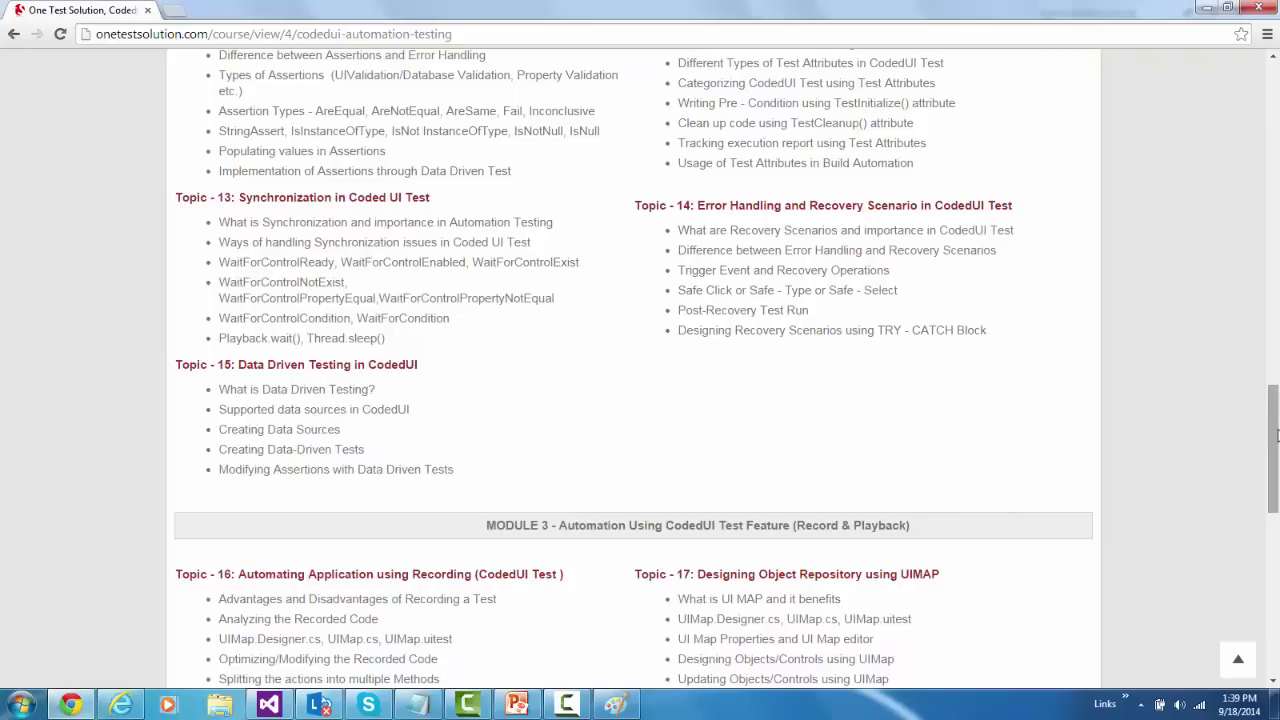
{"action": "left_click_drag", "start_coordinate": [1276, 435], "coordinate": [1276, 500]}
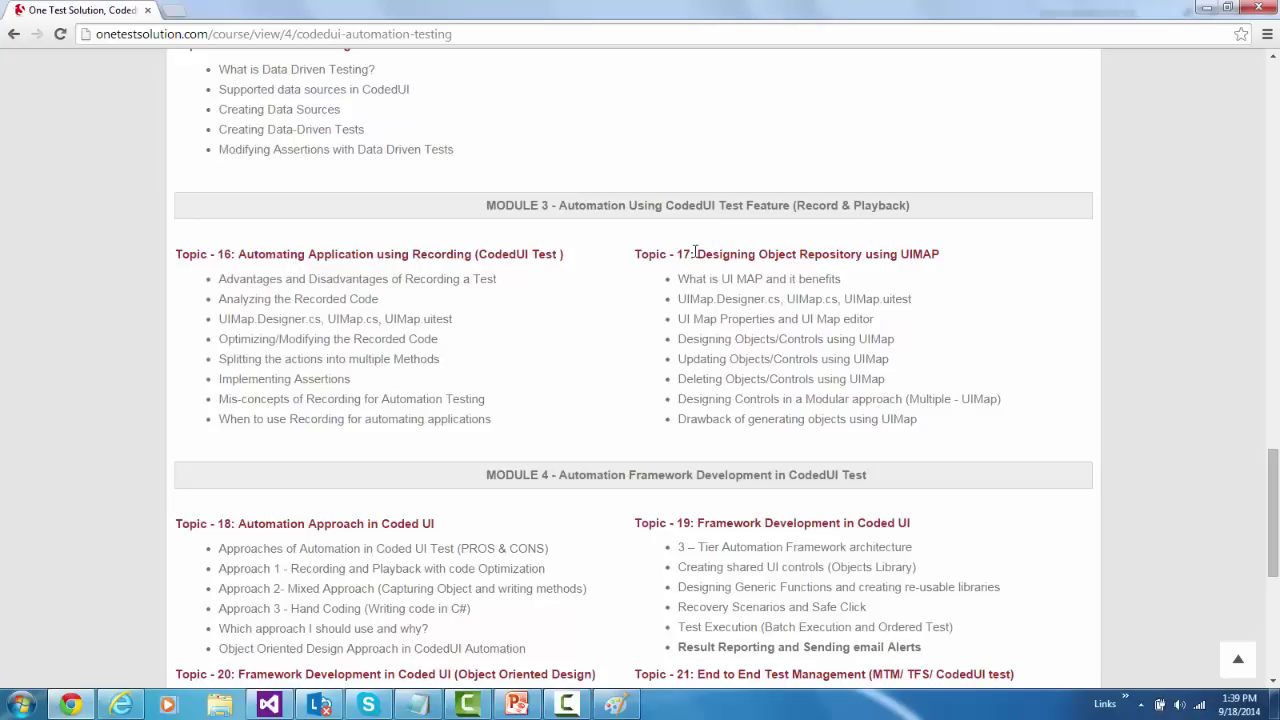
Step: Highlight the Topic 16 and 17 UIMAP lists, then scroll to Module 4 Topics 18–21 and the Sample Video section
{"action": "left_click_drag", "start_coordinate": [697, 254], "coordinate": [919, 418]}
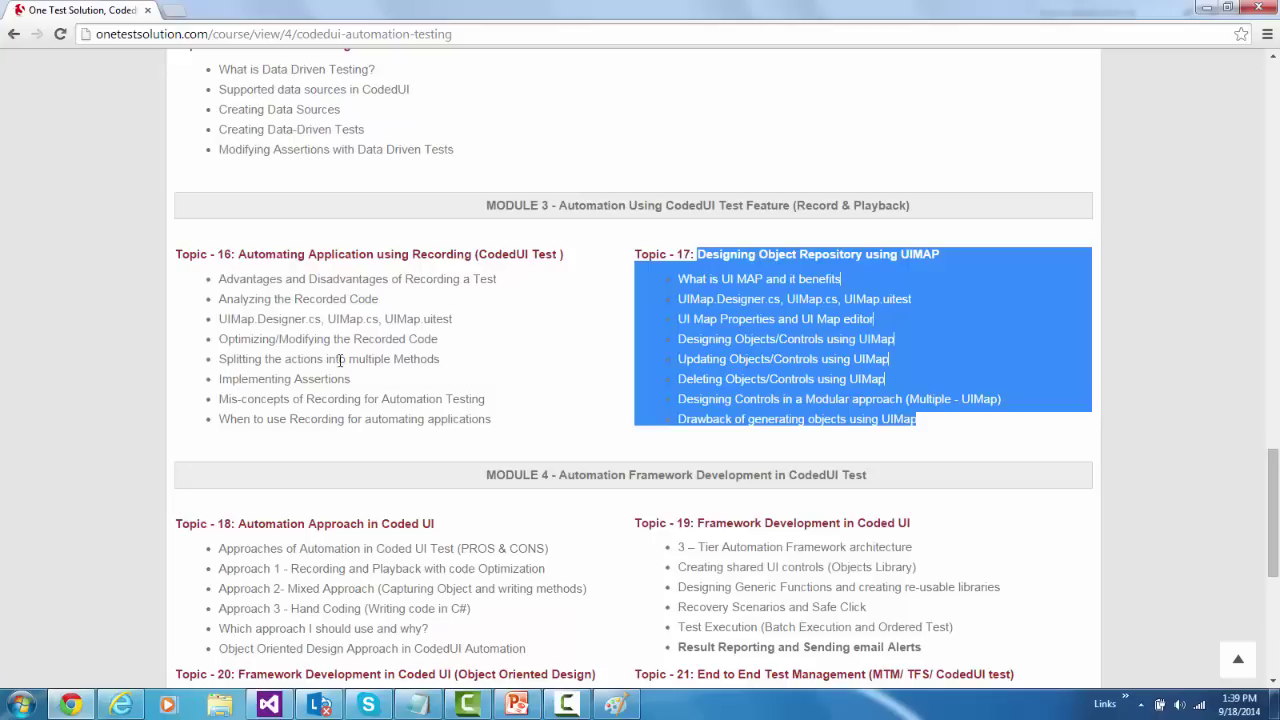
{"action": "left_click_drag", "start_coordinate": [182, 253], "coordinate": [930, 420]}
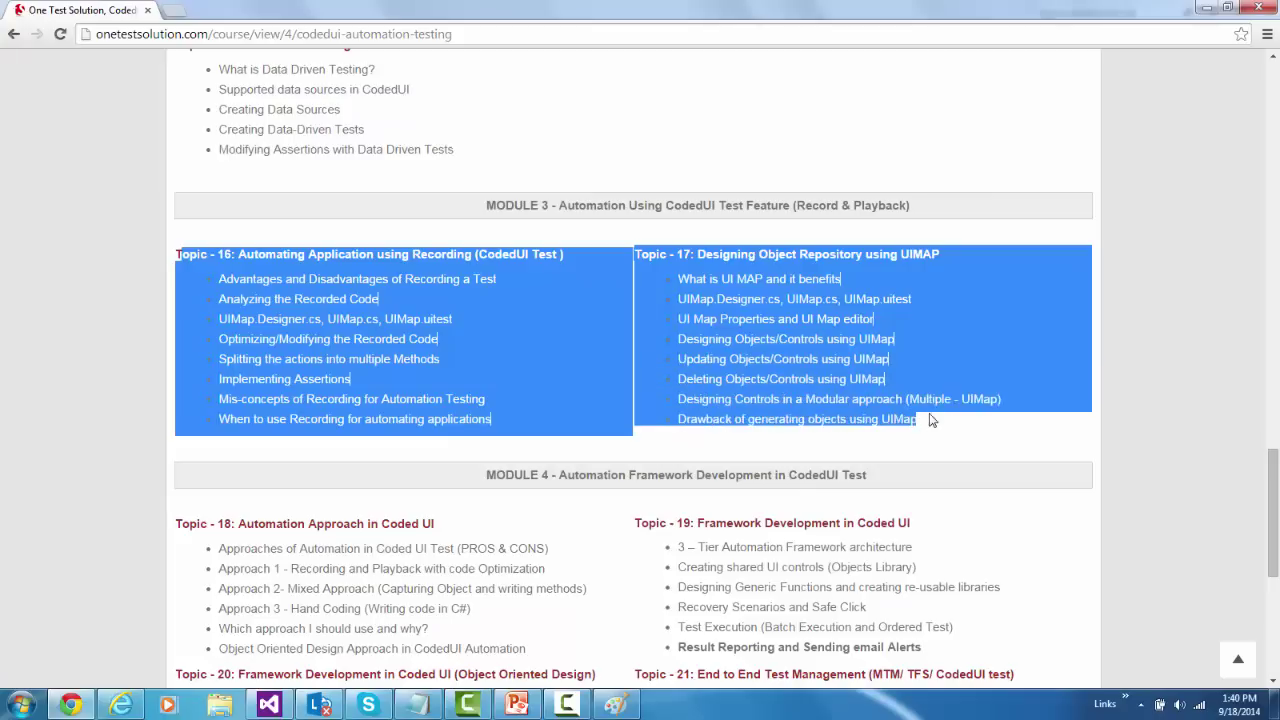
{"action": "left_click", "coordinate": [817, 363]}
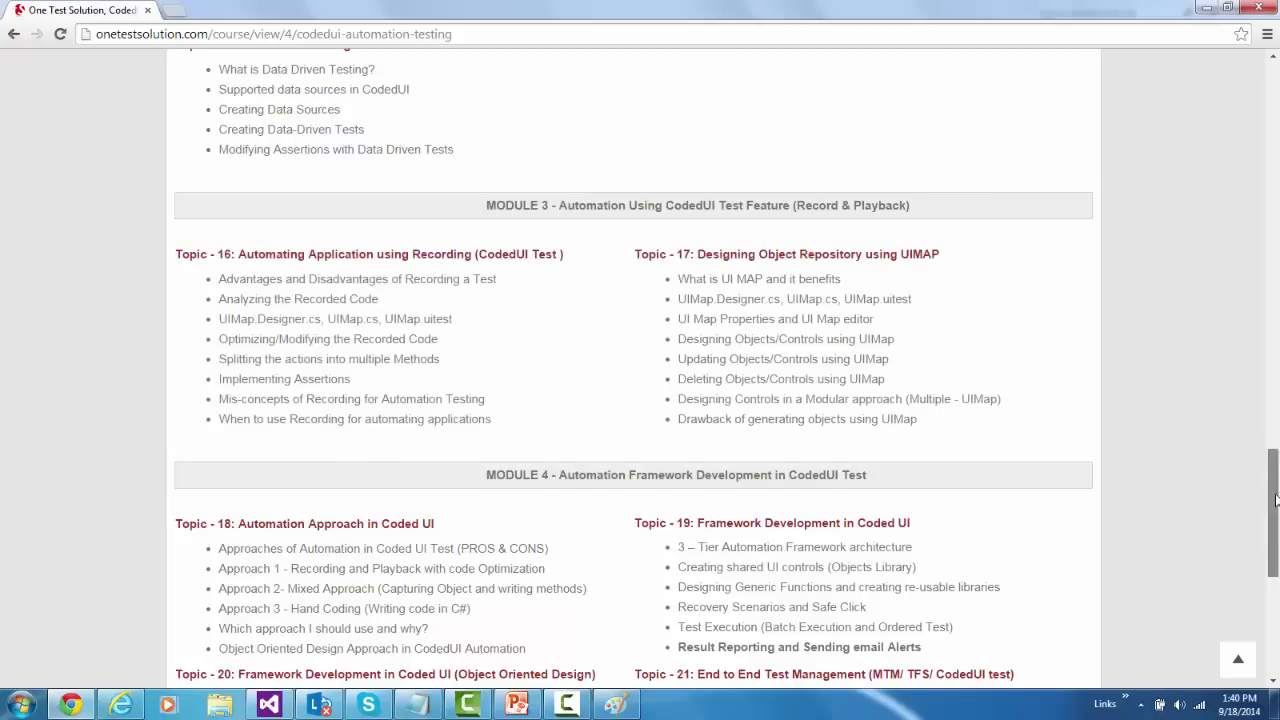
{"action": "left_click_drag", "start_coordinate": [1275, 499], "coordinate": [1275, 447]}
{"action": "scroll", "coordinate": [885, 433], "scroll_direction": "down", "scroll_amount": 3}
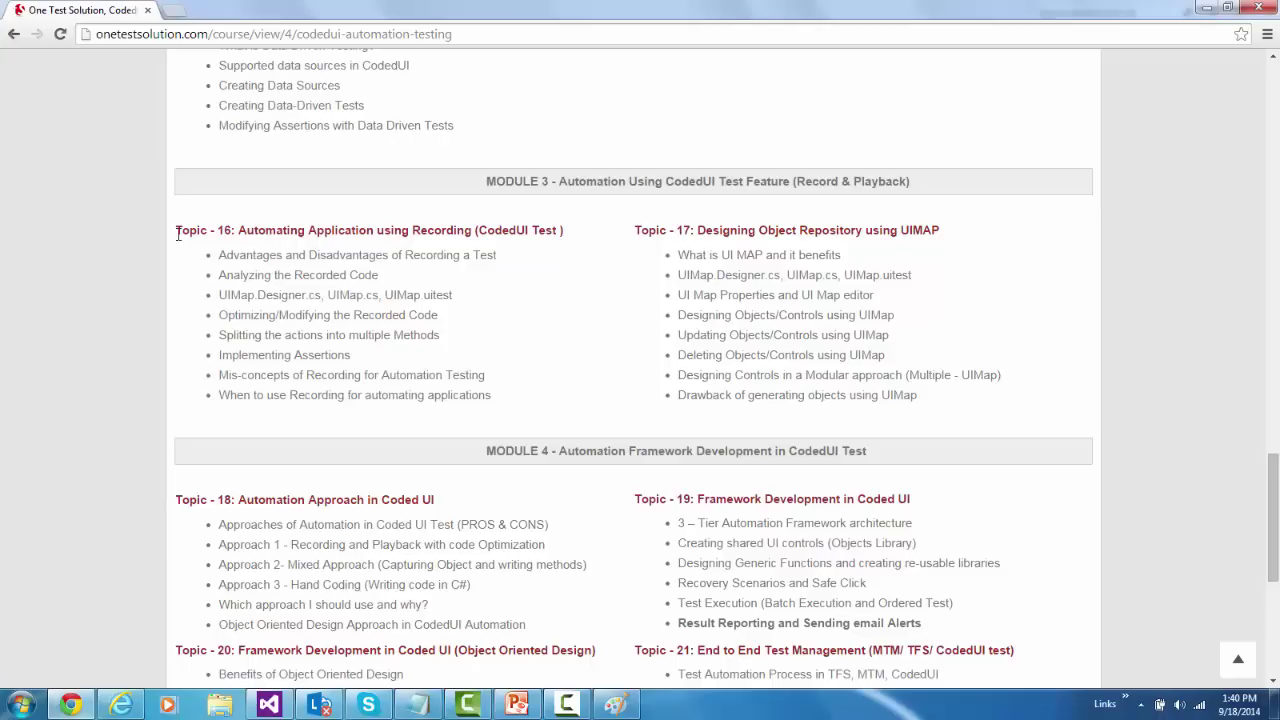
{"action": "left_click_drag", "start_coordinate": [177, 233], "coordinate": [928, 398]}
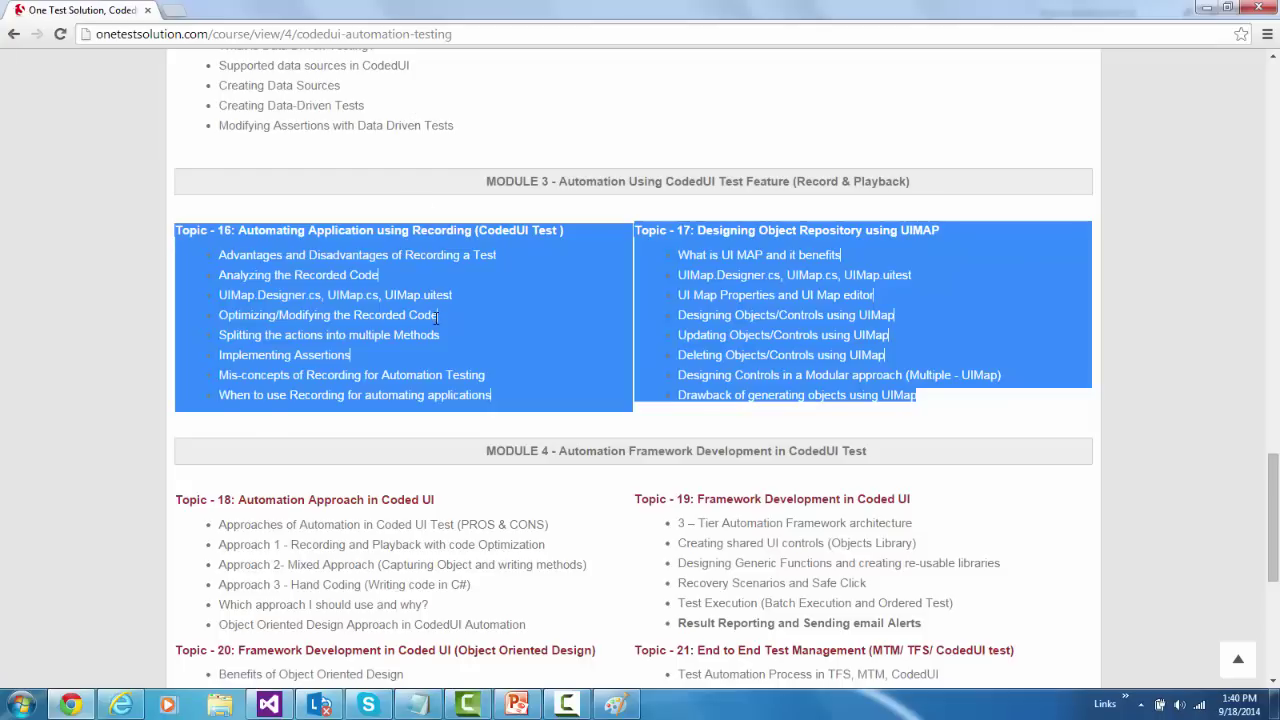
{"action": "left_click_drag", "start_coordinate": [437, 317], "coordinate": [436, 318]}
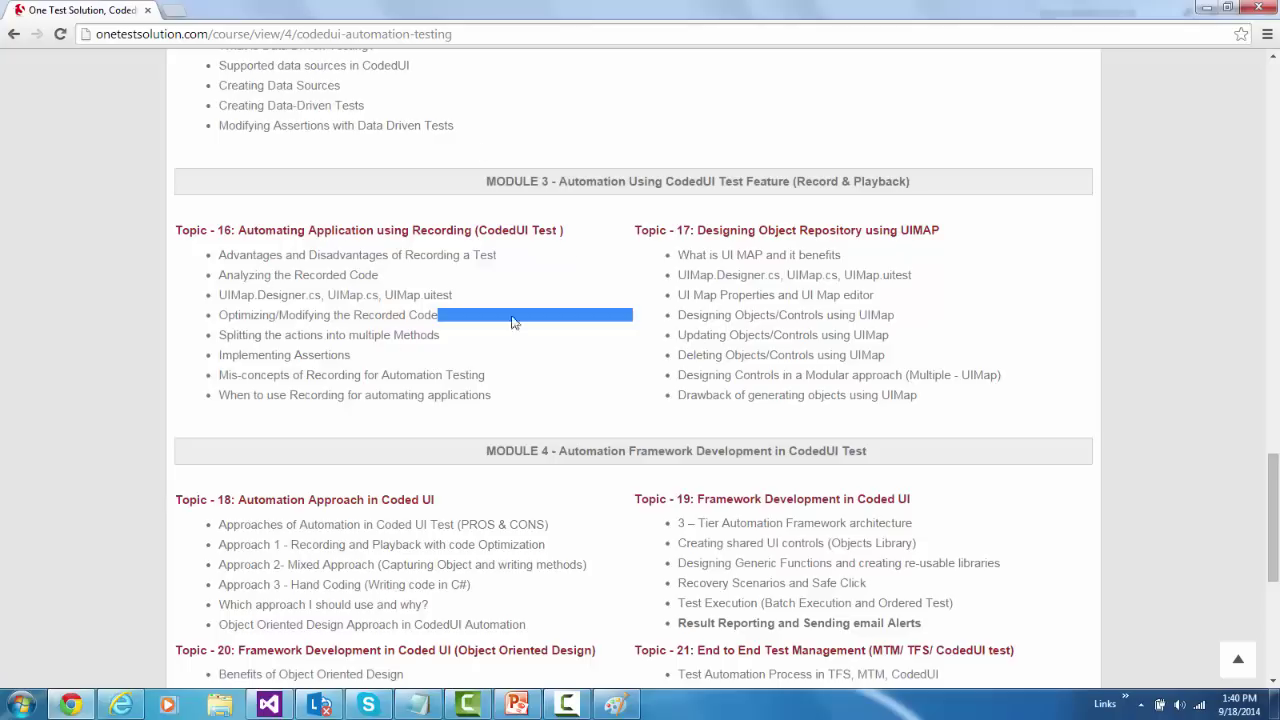
{"action": "scroll", "coordinate": [1277, 500], "scroll_direction": "down", "scroll_amount": 3}
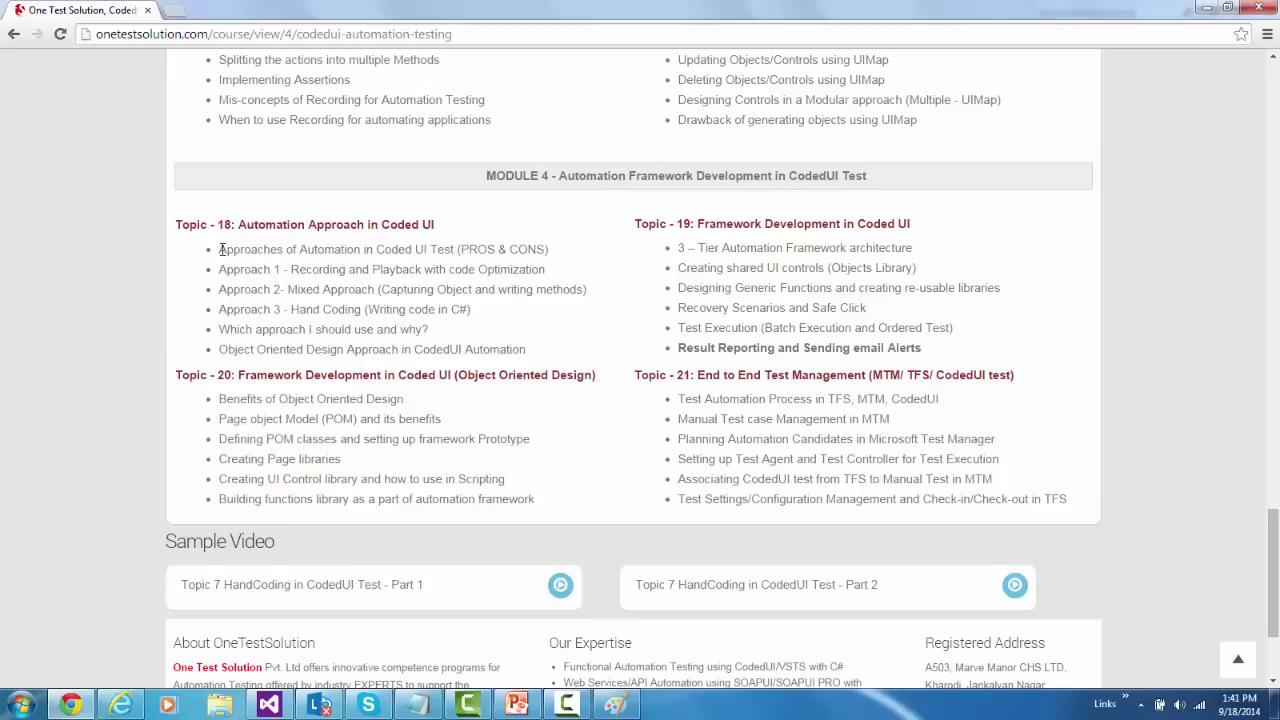
{"action": "left_click_drag", "start_coordinate": [222, 249], "coordinate": [550, 349]}
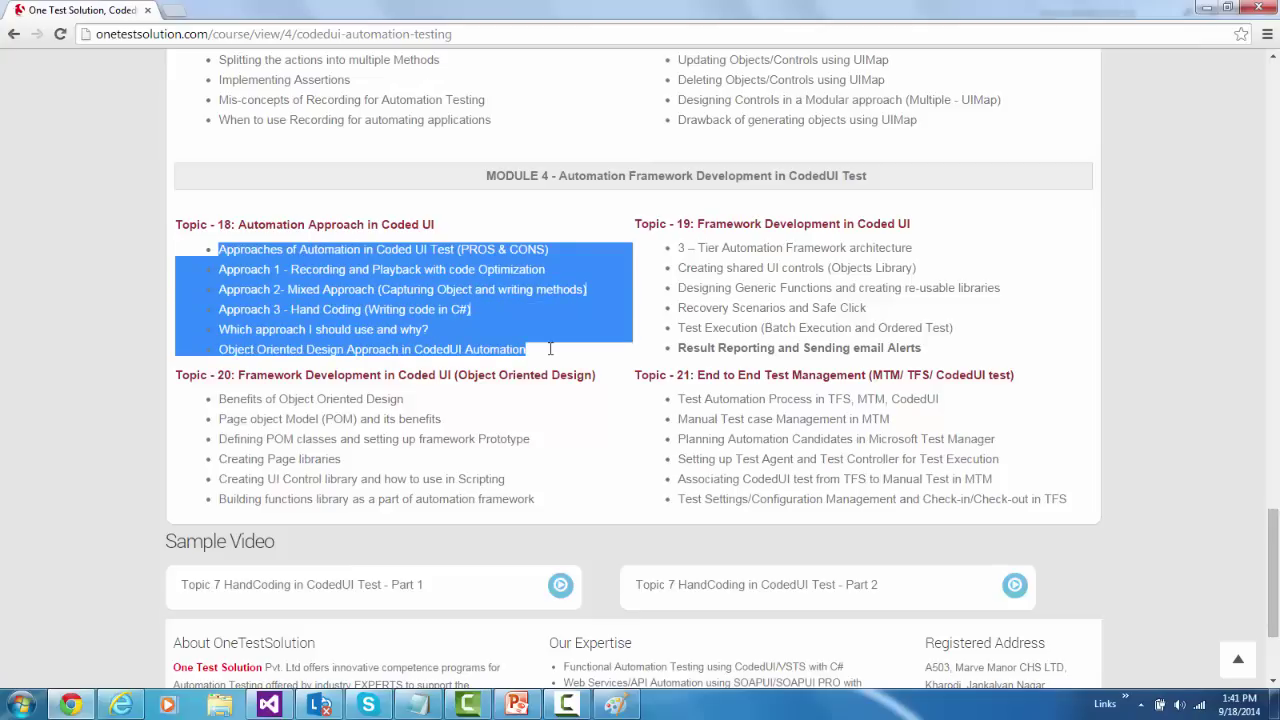
{"action": "left_click", "coordinate": [778, 301]}
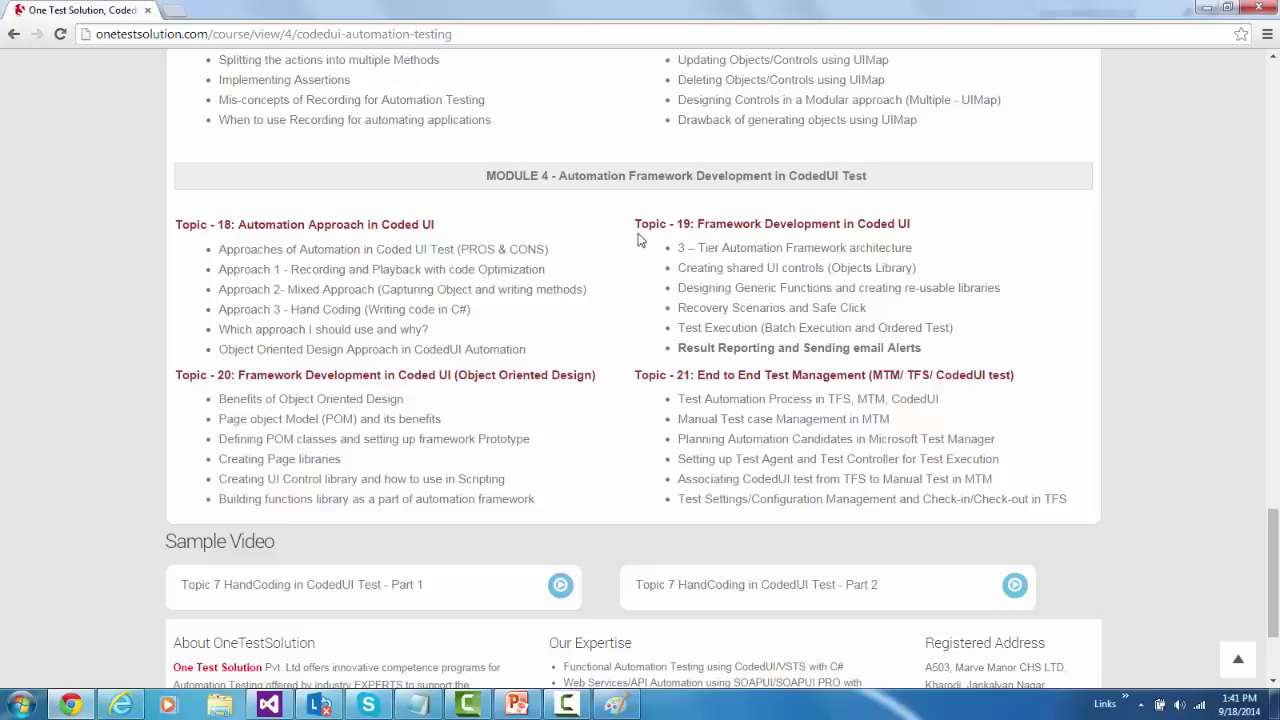
{"action": "left_click_drag", "start_coordinate": [634, 224], "coordinate": [931, 345]}
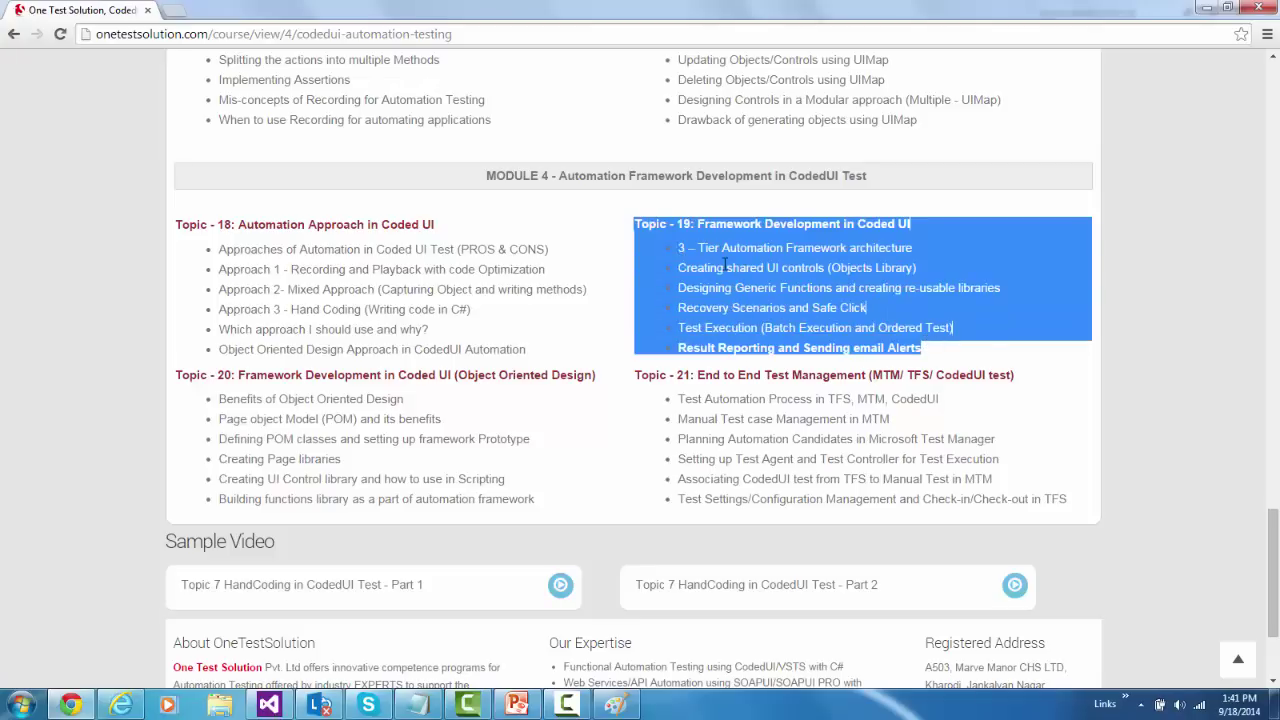
{"action": "left_click", "coordinate": [774, 307]}
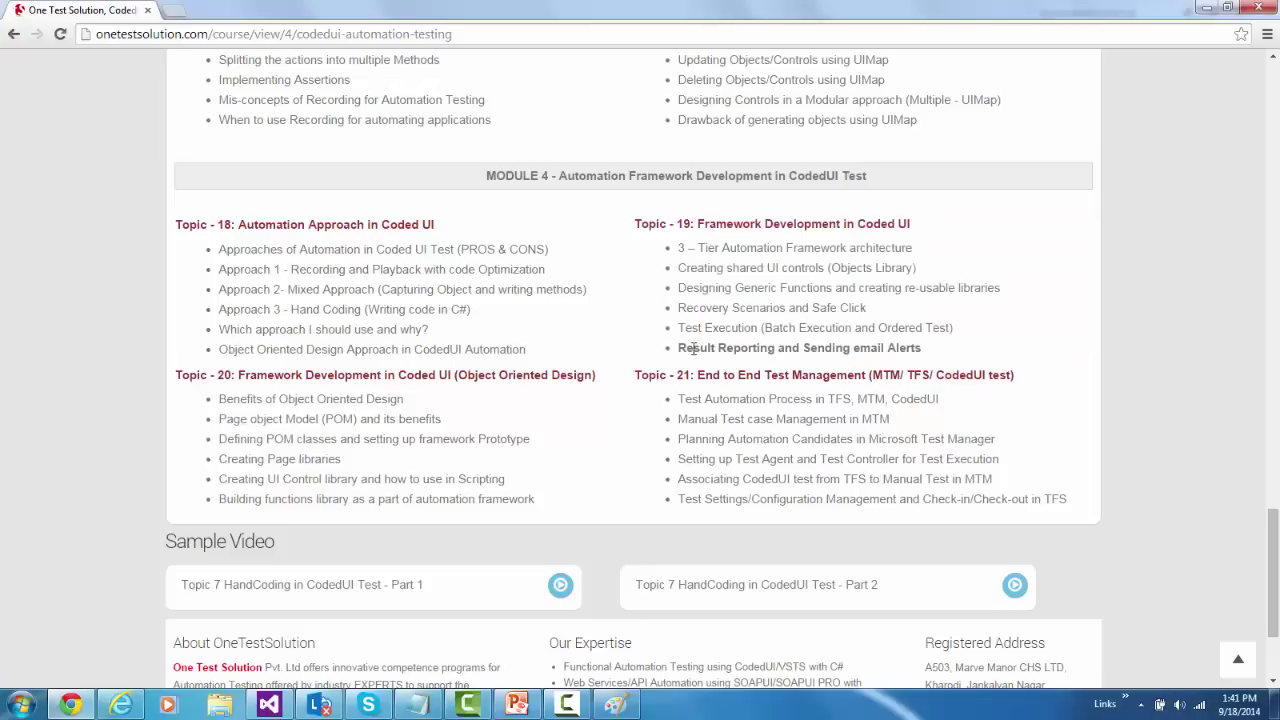
{"action": "left_click_drag", "start_coordinate": [679, 346], "coordinate": [930, 351]}
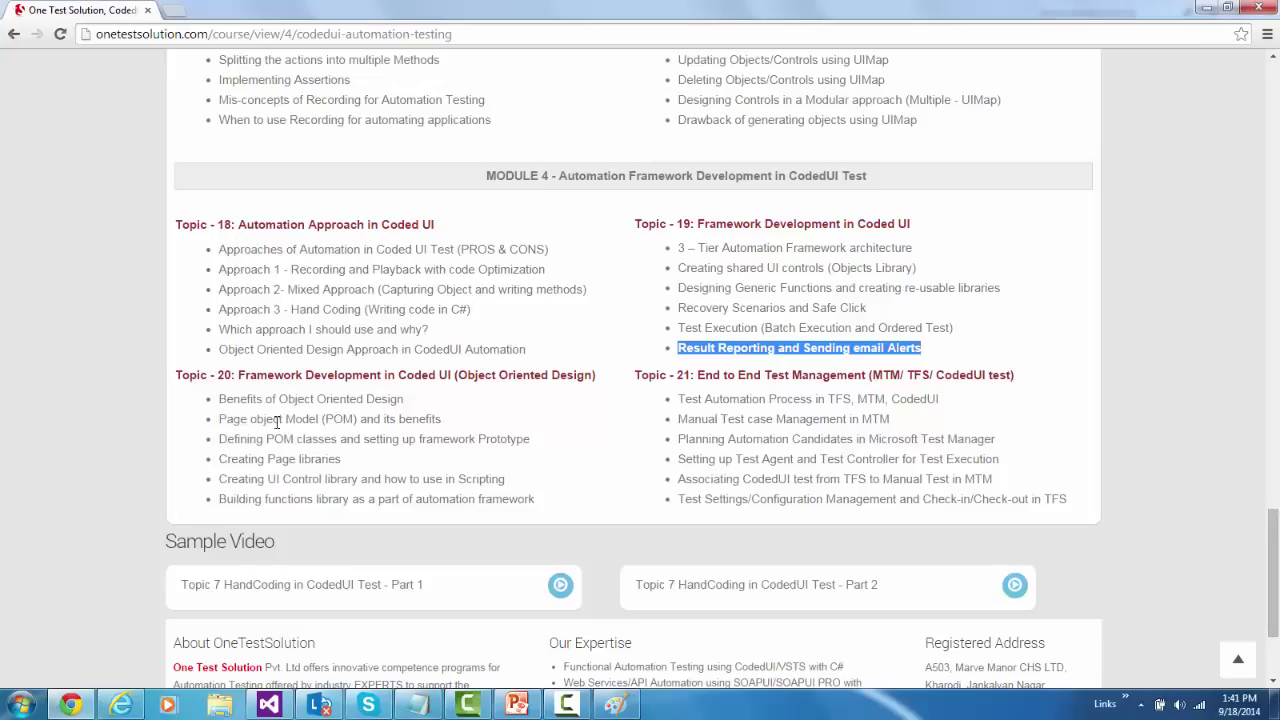
{"action": "left_click_drag", "start_coordinate": [176, 372], "coordinate": [544, 501]}
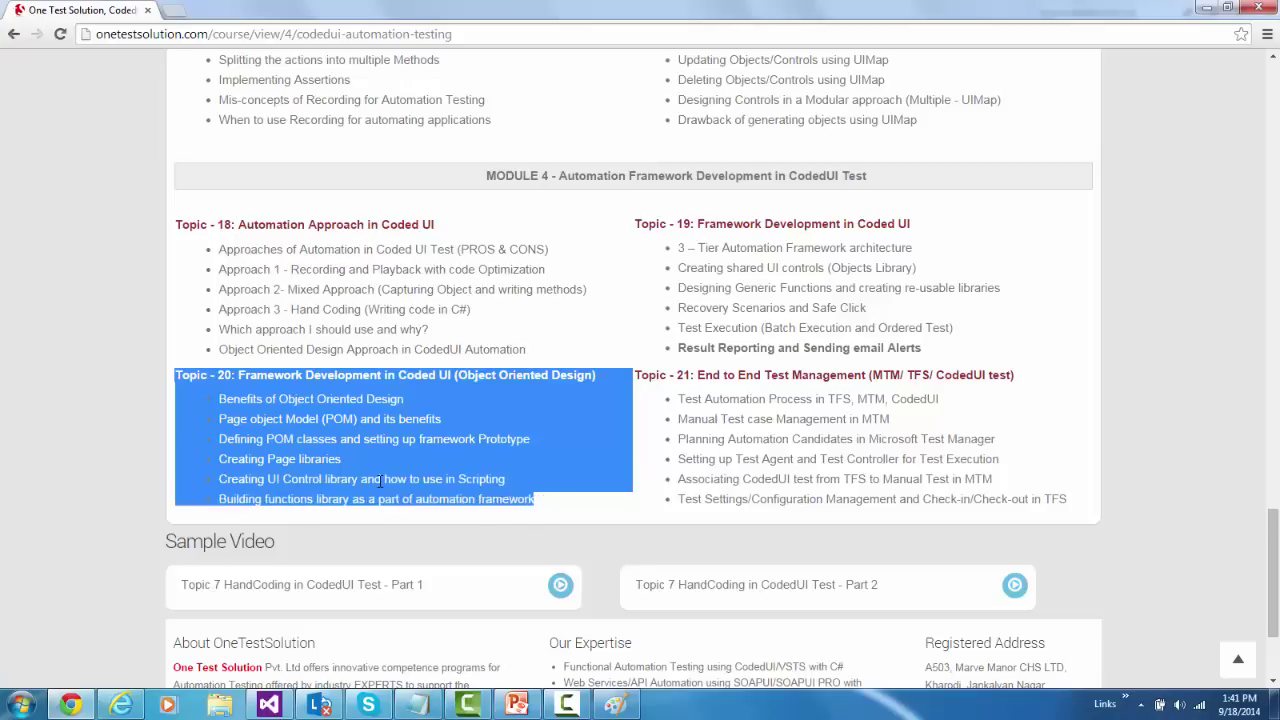
{"action": "left_click", "coordinate": [760, 444]}
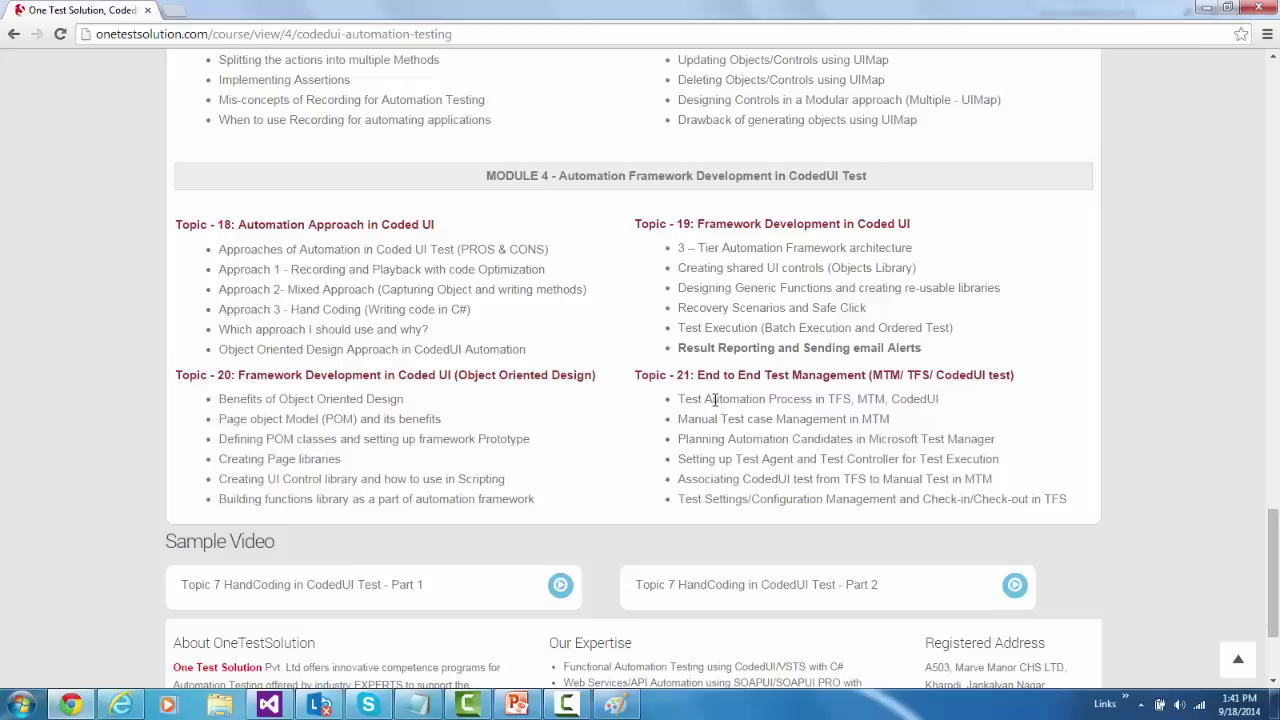
{"action": "left_click_drag", "start_coordinate": [679, 398], "coordinate": [1079, 497]}
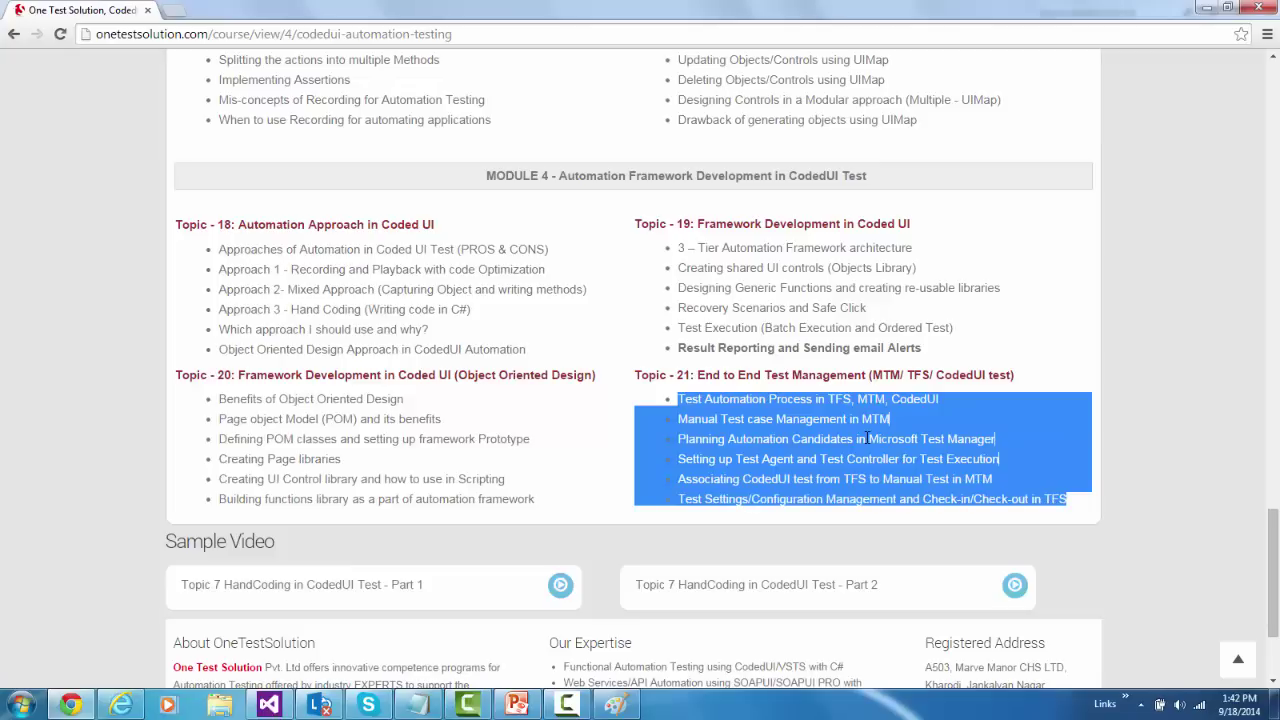
{"action": "left_click", "coordinate": [644, 375]}
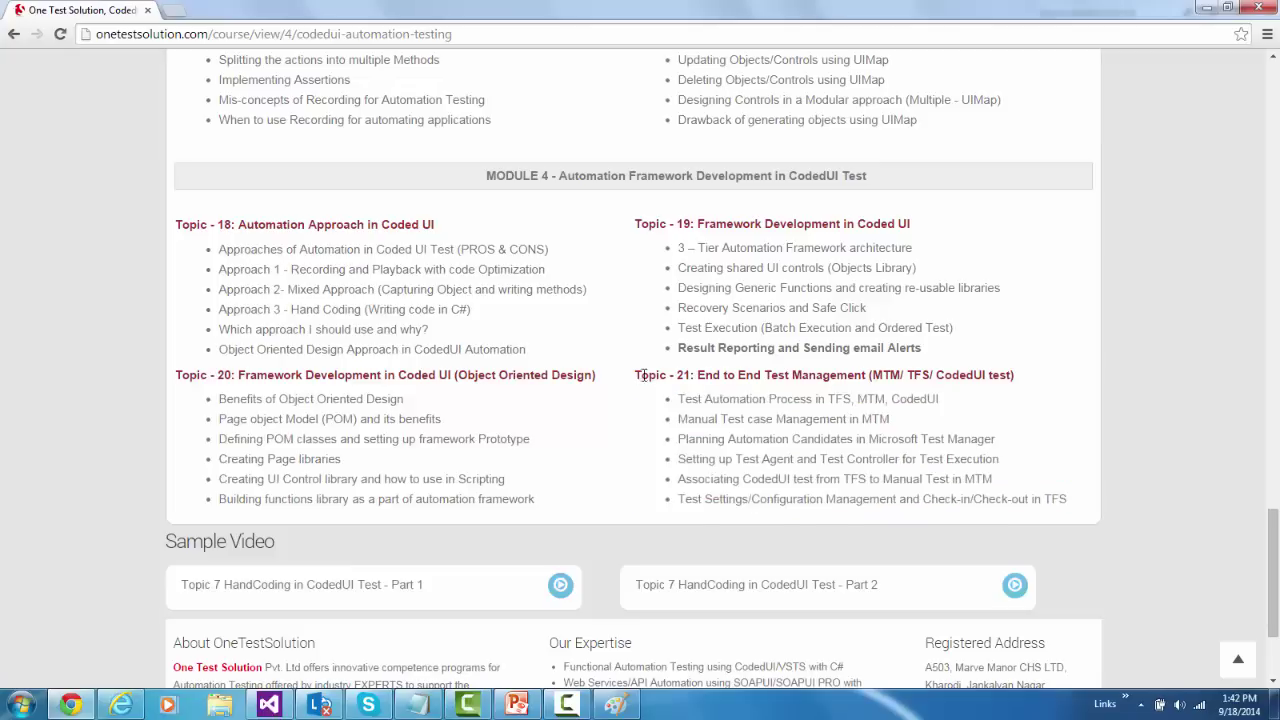
{"action": "left_click_drag", "start_coordinate": [644, 375], "coordinate": [1084, 495]}
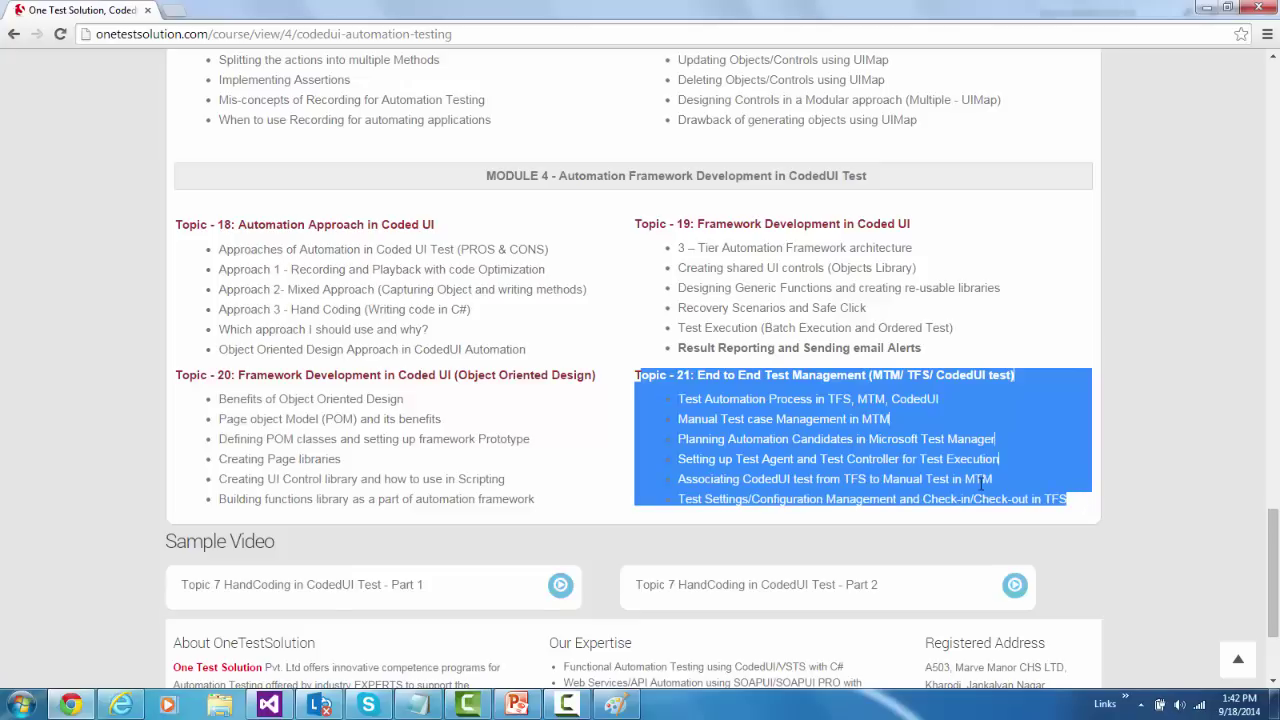
{"action": "left_click", "coordinate": [390, 468]}
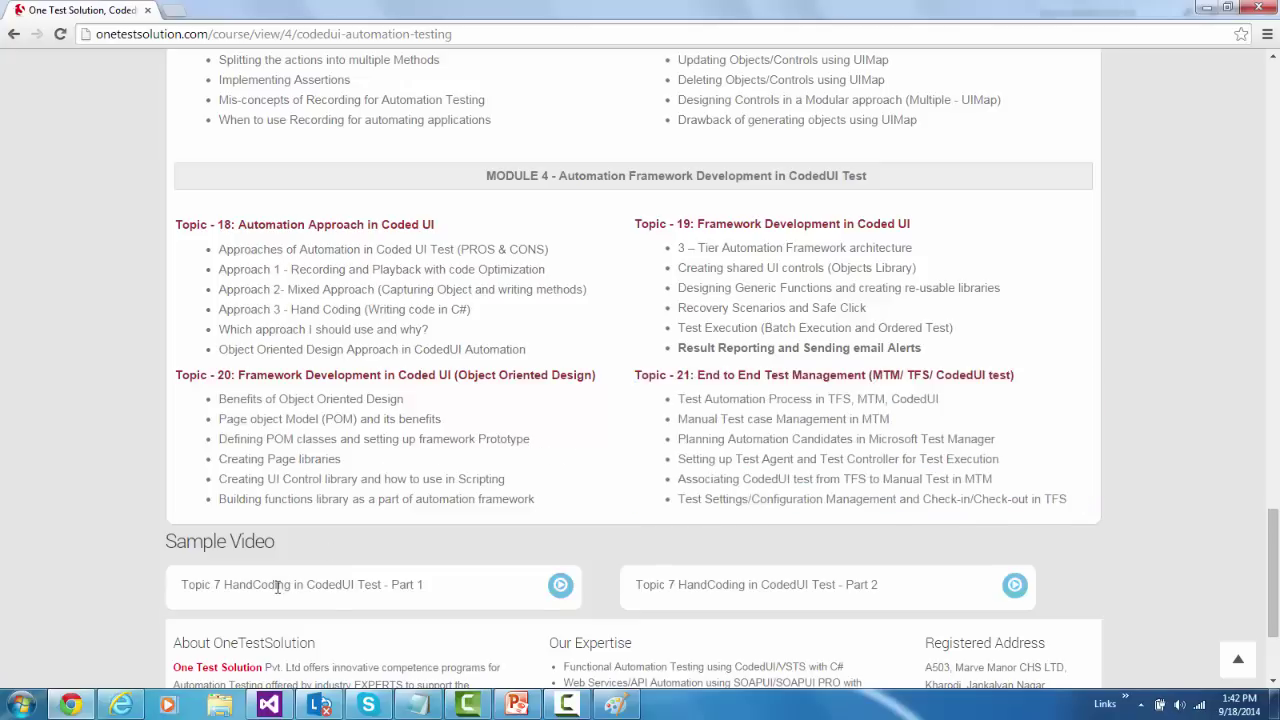